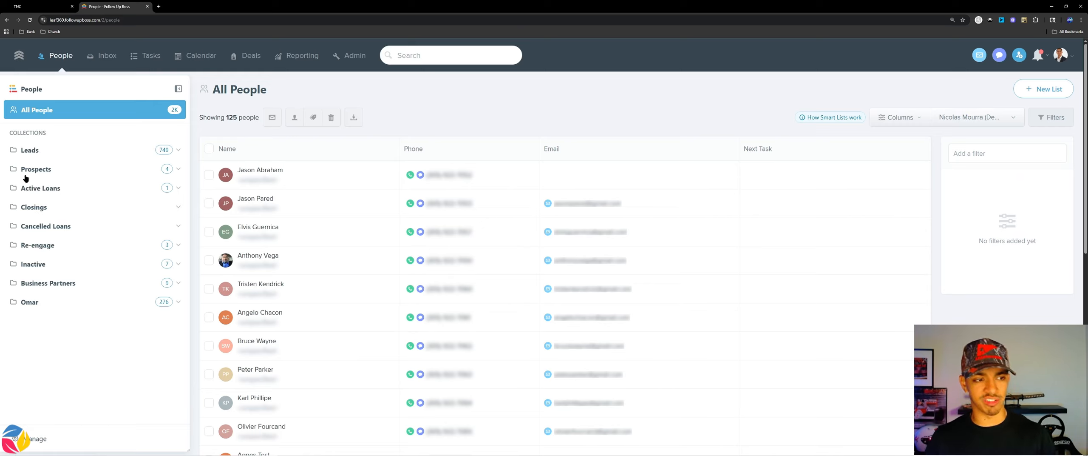
Step: Expand the Leads collection and view its New Leads and Old Leads smart lists
click(70, 148)
click(69, 168)
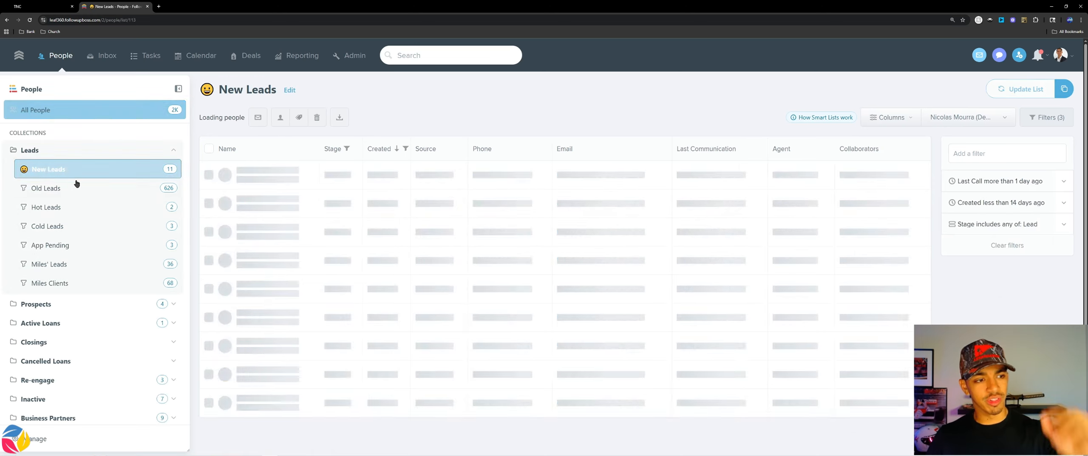
click(75, 190)
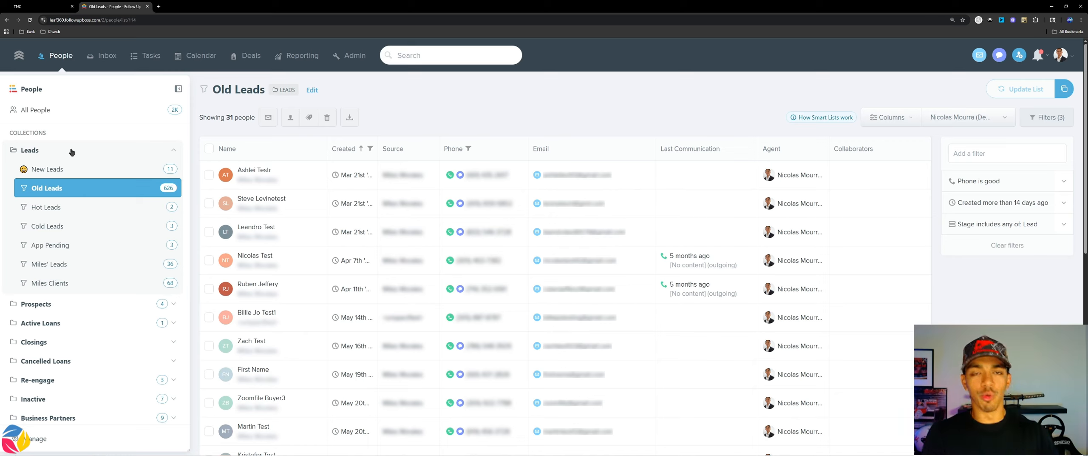
Step: Look through the lists inside the Prospects, Active Loans and Cancelled Loans collections, and collapse those collections again
click(62, 309)
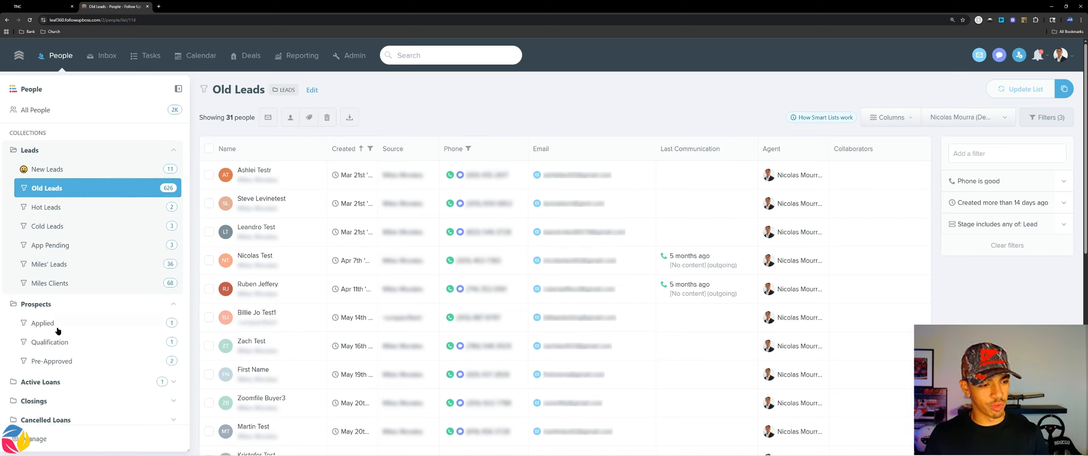
click(60, 382)
scroll(55, 365, down, 1)
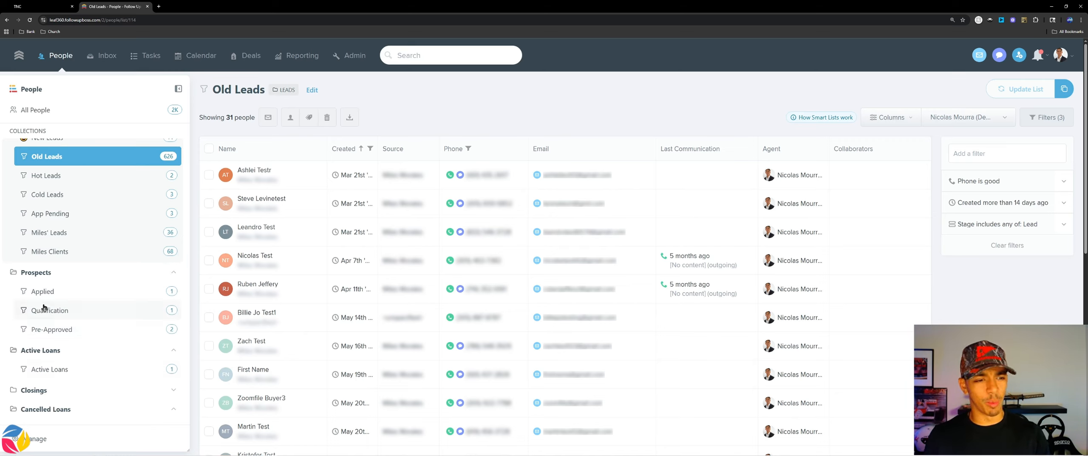
scroll(50, 295, up, 1)
scroll(54, 286, down, 4)
scroll(61, 264, up, 2)
click(62, 240)
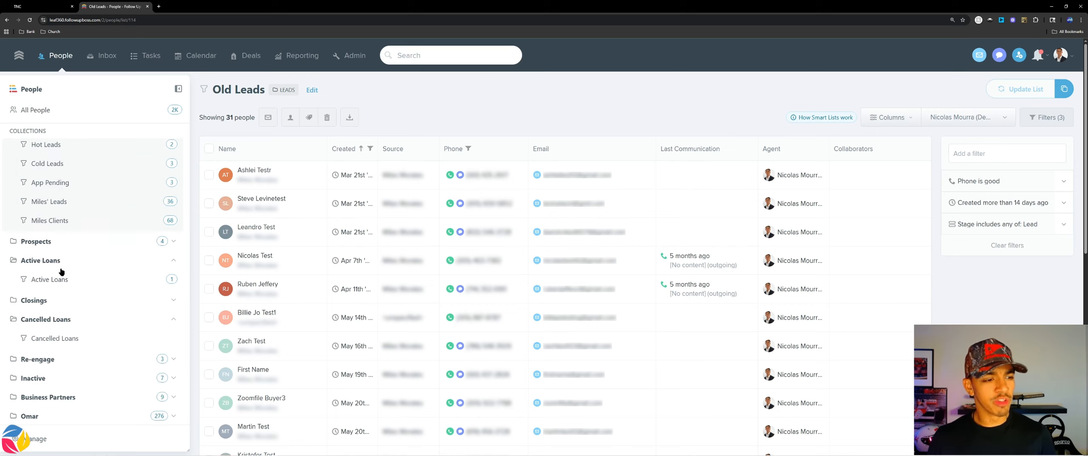
click(59, 263)
click(58, 315)
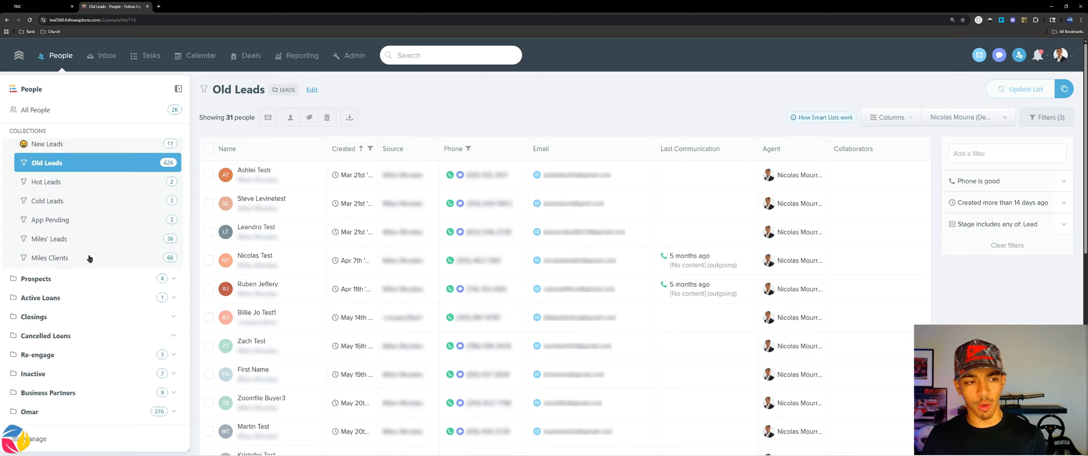
scroll(81, 224, up, 1)
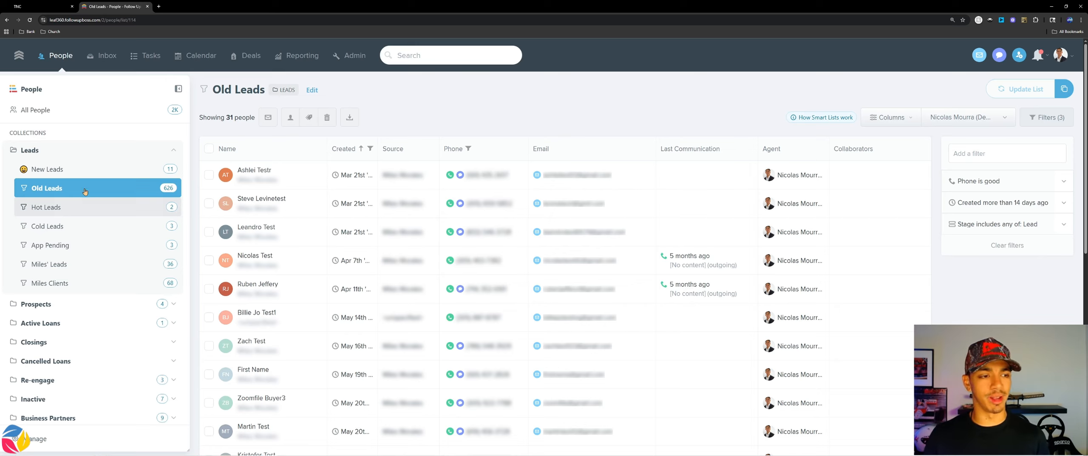
Step: Open the New Leads smart list and examine the filters that define it
click(97, 171)
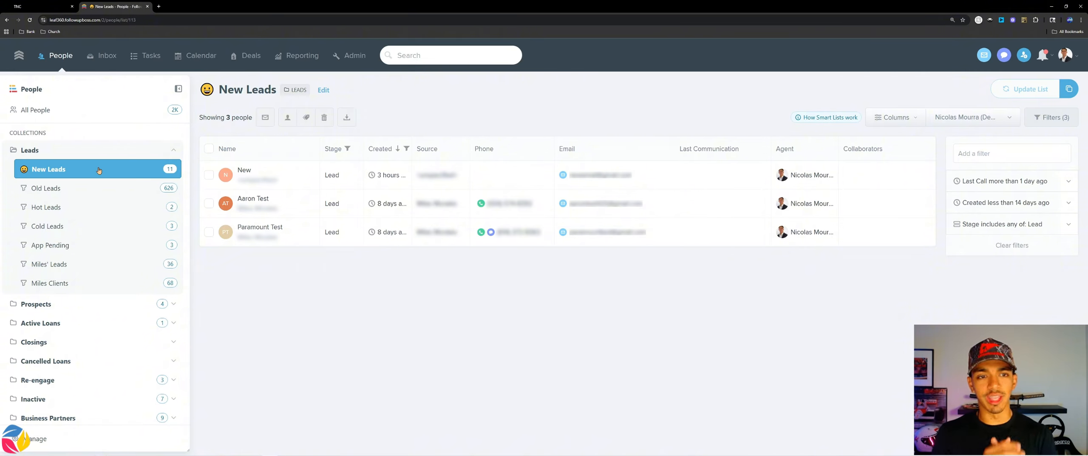
drag(1015, 246, 956, 181)
click(948, 178)
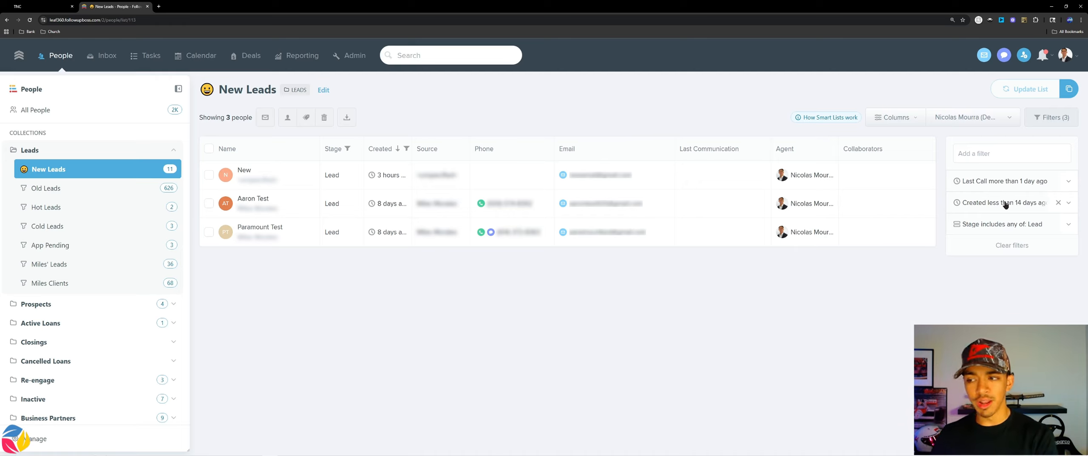
Step: Add a new person with first name Youtube and last name Test, leaving the email, phone and lead source empty
click(1025, 56)
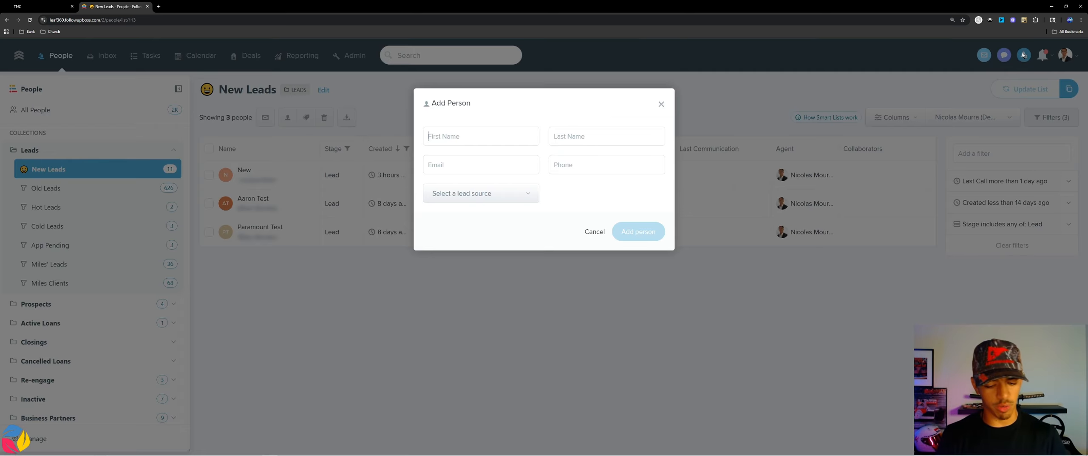
text(Youtube)
key(Tab)
text(Test)
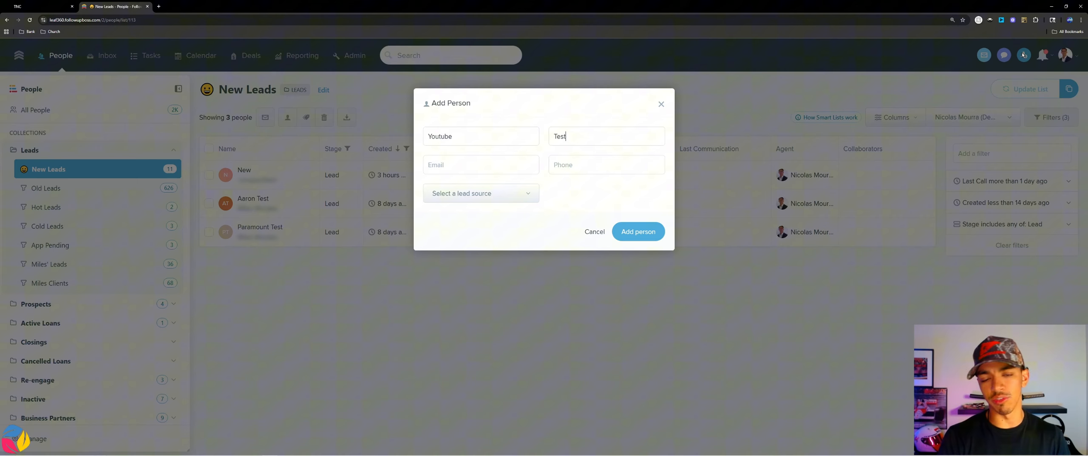
key(Tab)
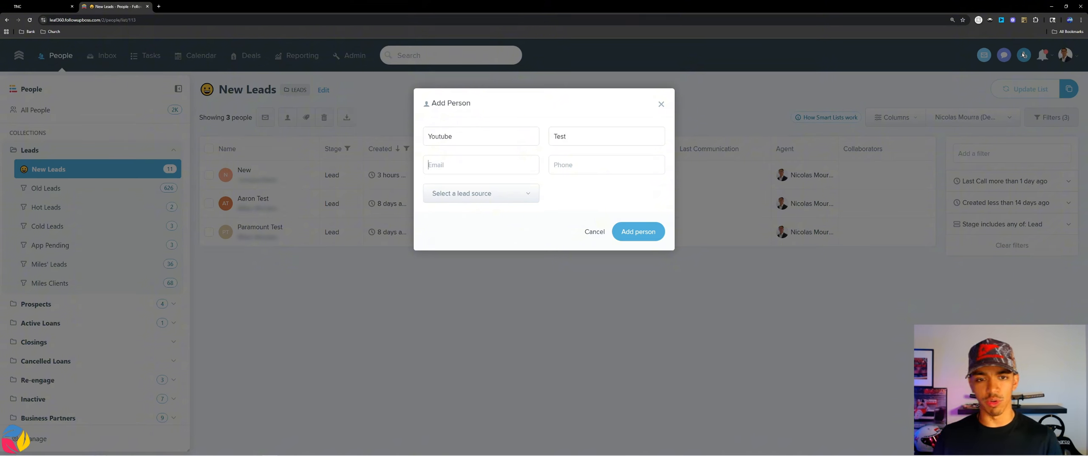
click(643, 234)
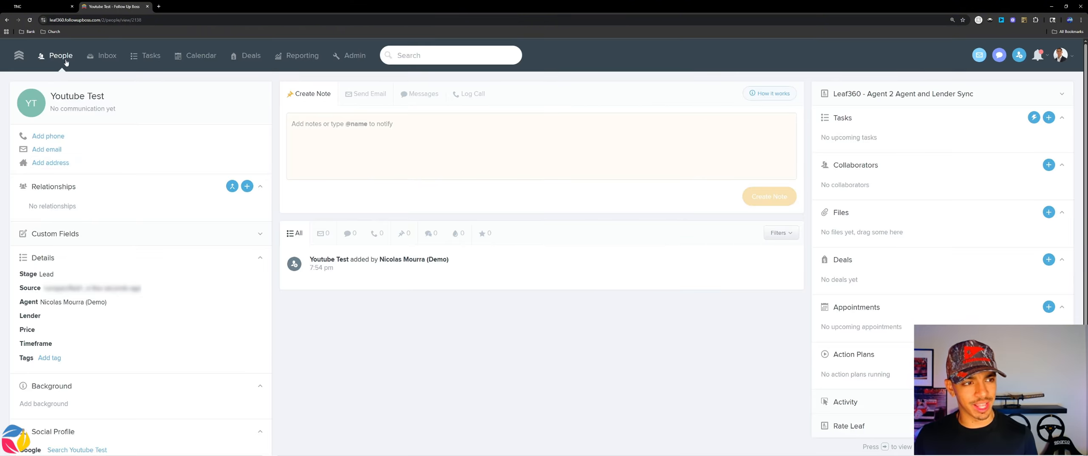
Step: Return to the people lists and check New Leads and Hot Leads for the new person
click(61, 56)
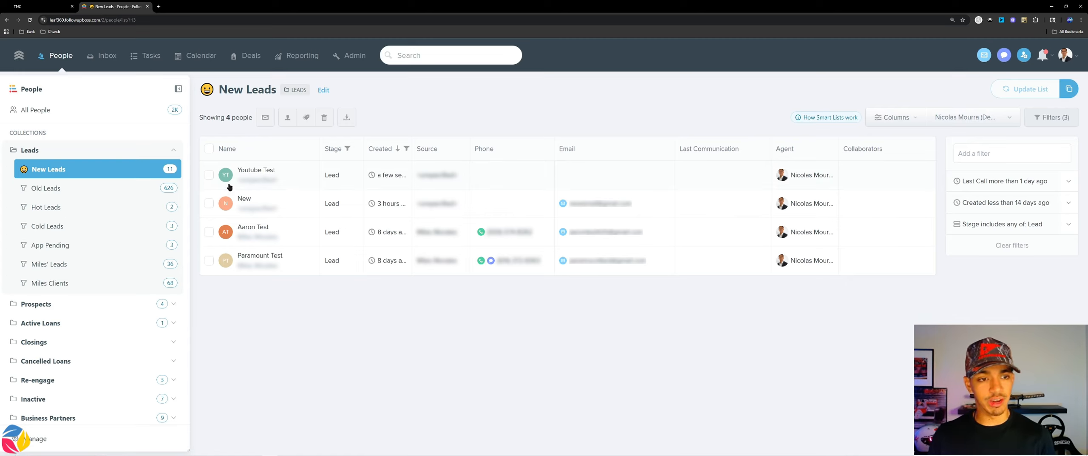
click(85, 207)
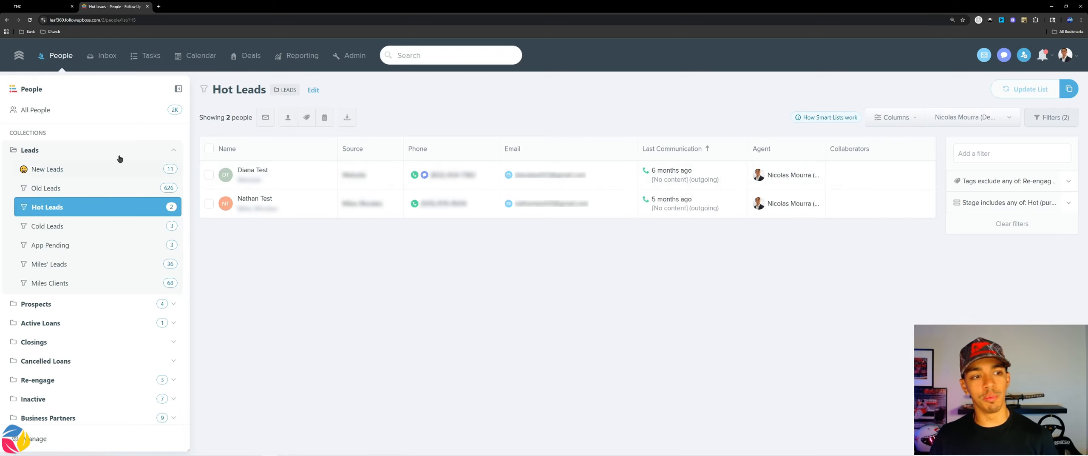
click(113, 171)
Step: Open the Youtube Test lead's record from New Leads and set its stage to Hot (purchase)
click(257, 173)
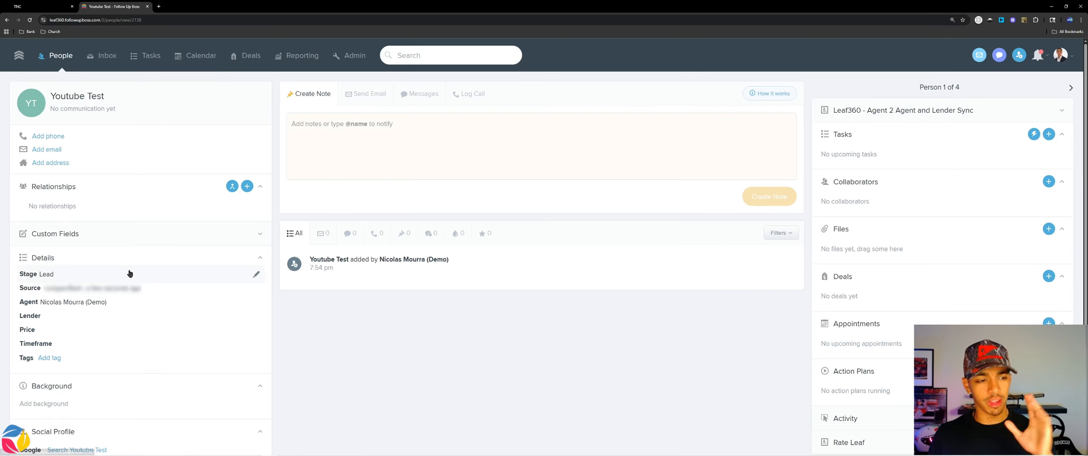
click(123, 281)
click(122, 279)
text(hot)
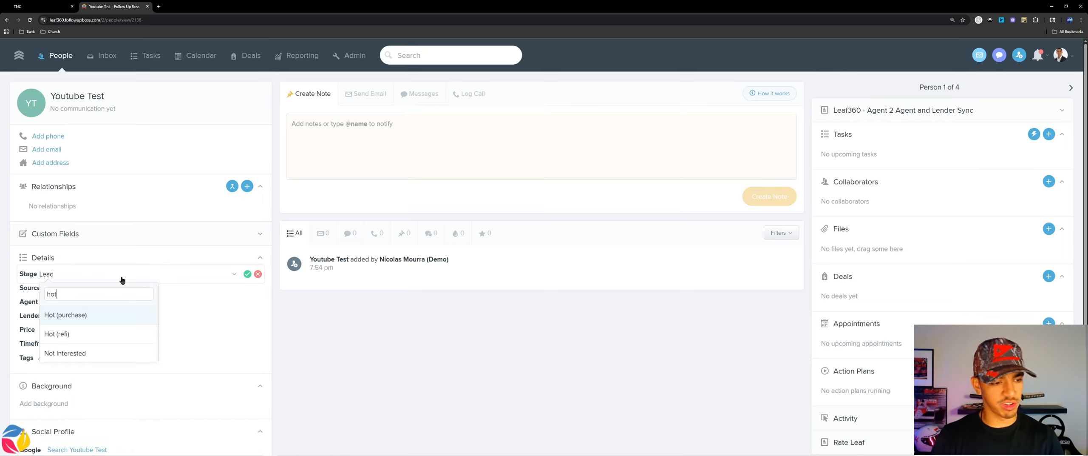
key(Return)
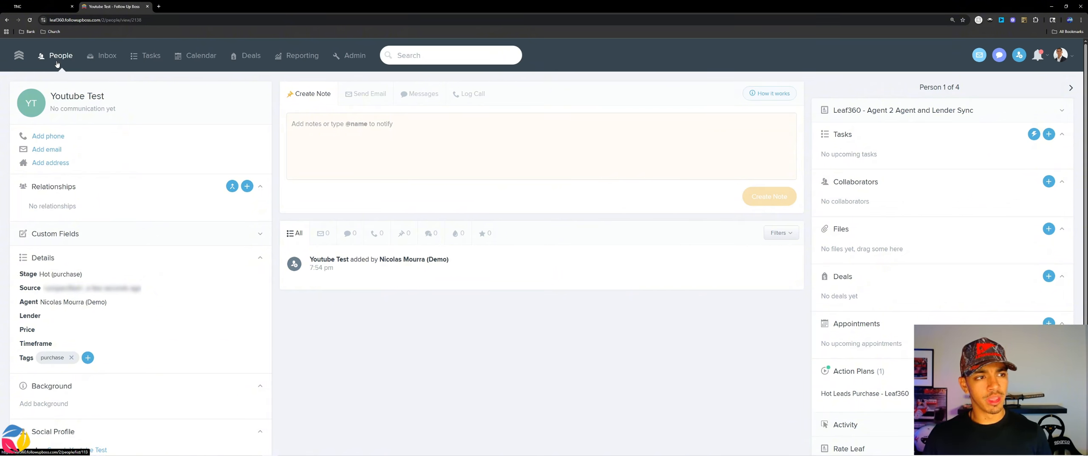
Step: Open the Hot Leads smart list and expand its Stage filter to examine the included stages
click(58, 64)
click(119, 206)
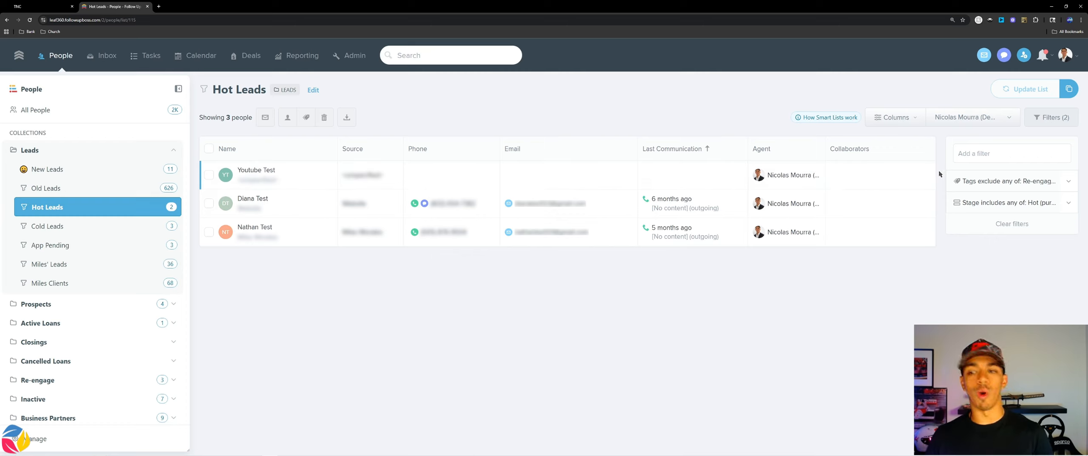
drag(972, 203, 975, 203)
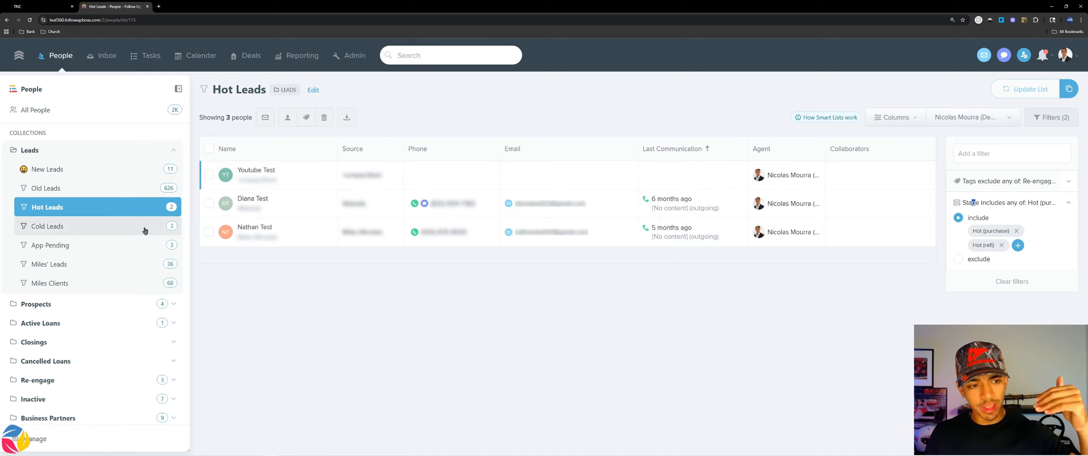
Step: View the Cold Leads list briefly, return to Hot Leads and open the Youtube Test lead's record
click(61, 232)
click(59, 209)
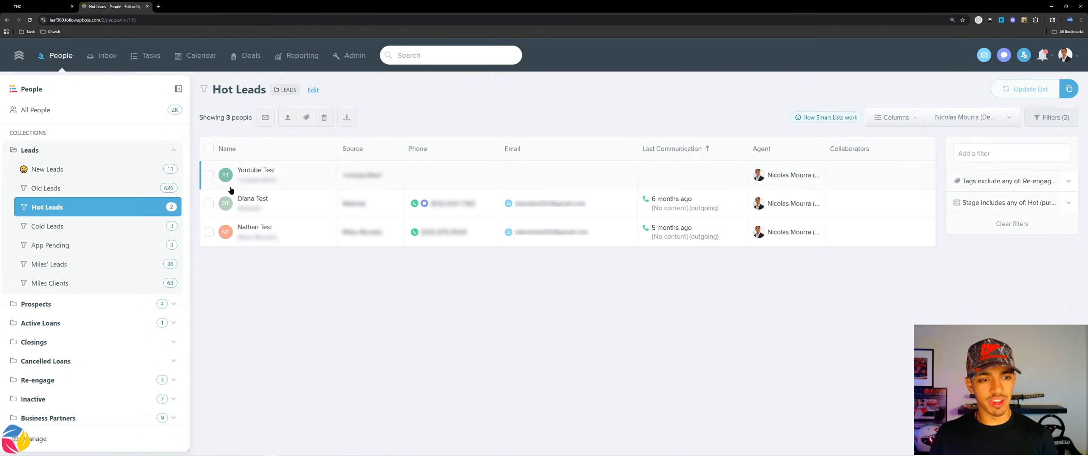
click(252, 170)
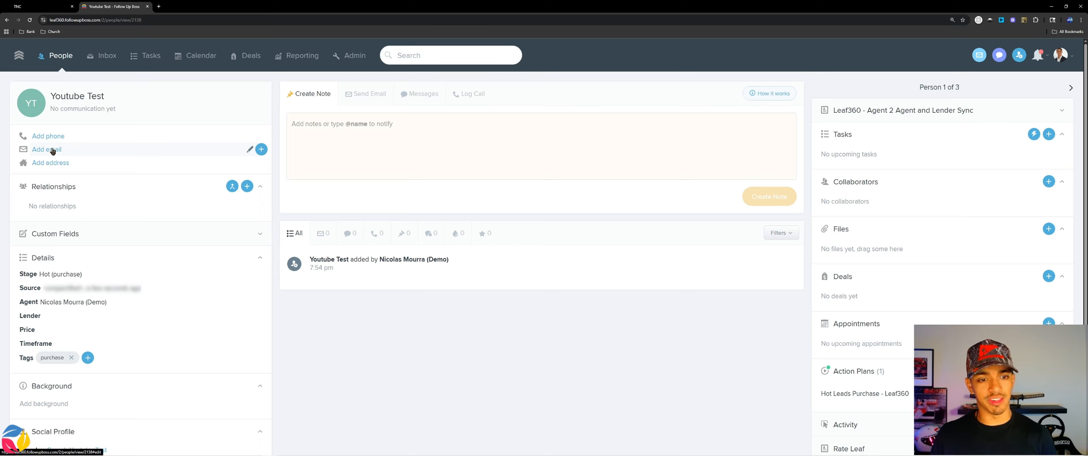
Step: Try to add an email address to the Youtube Test lead before changing its stage
click(53, 279)
text(app)
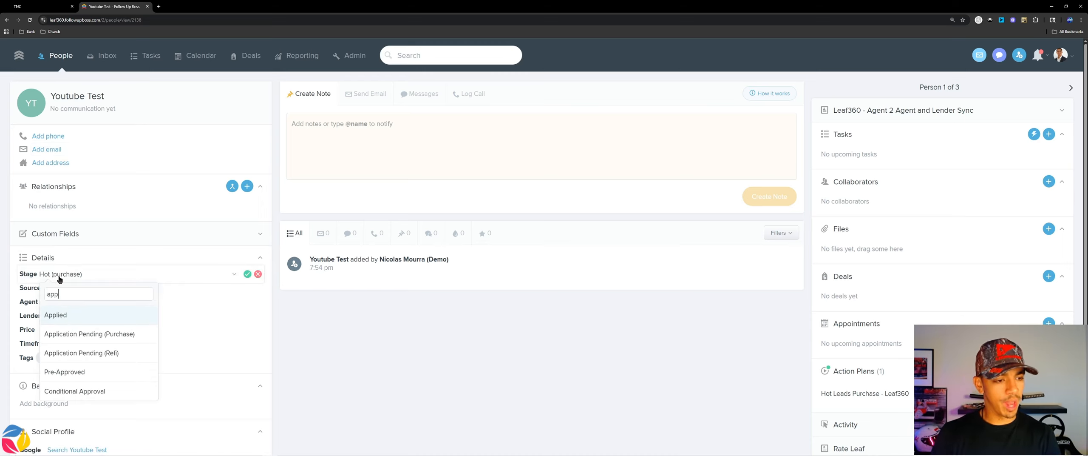
click(43, 150)
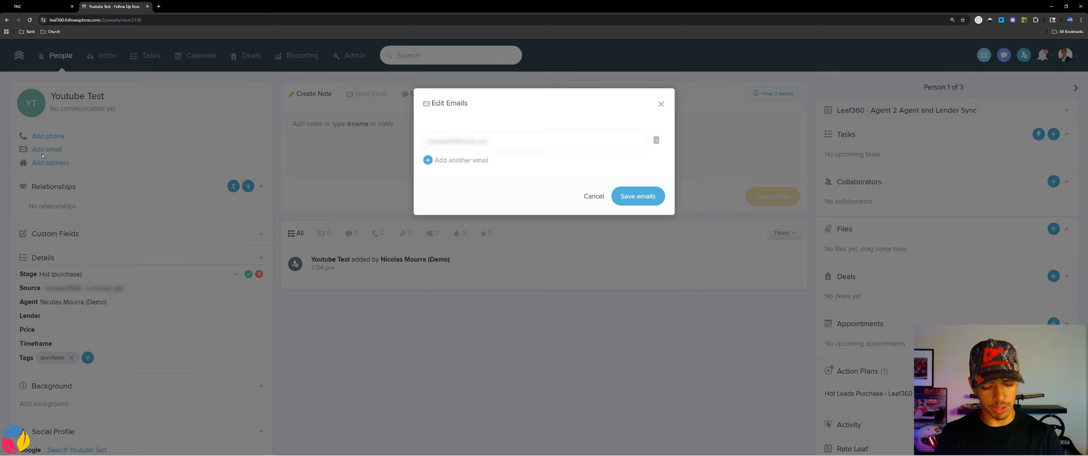
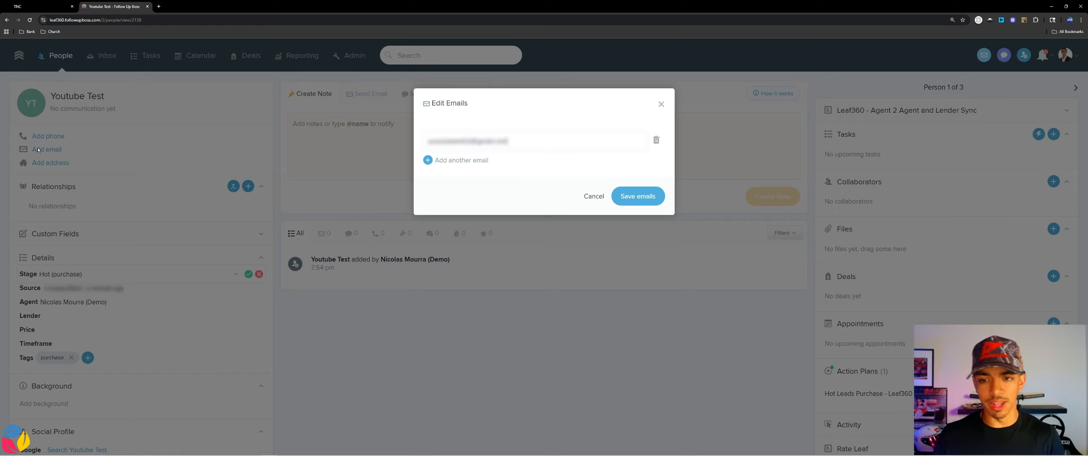
click(633, 196)
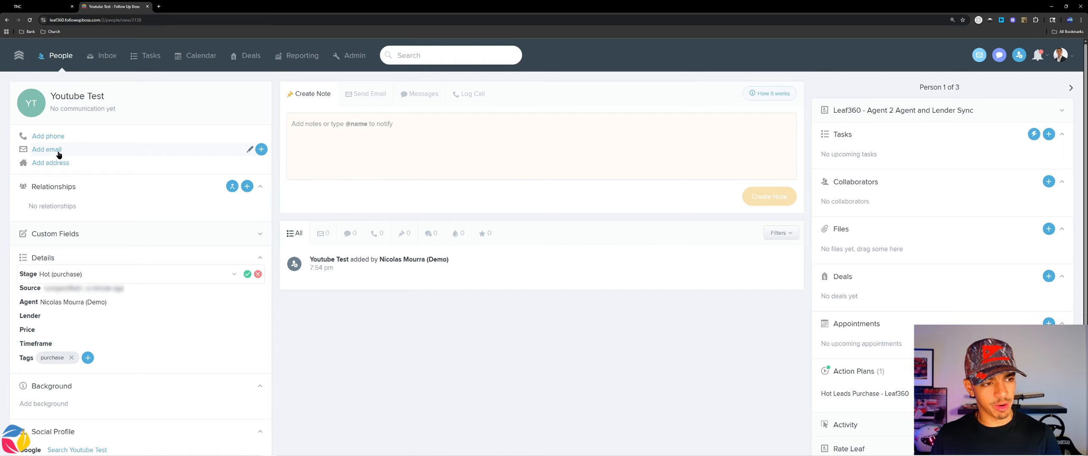
Step: Fill in the Youtube Test lead's email address and save it
click(59, 153)
text(asdasda)
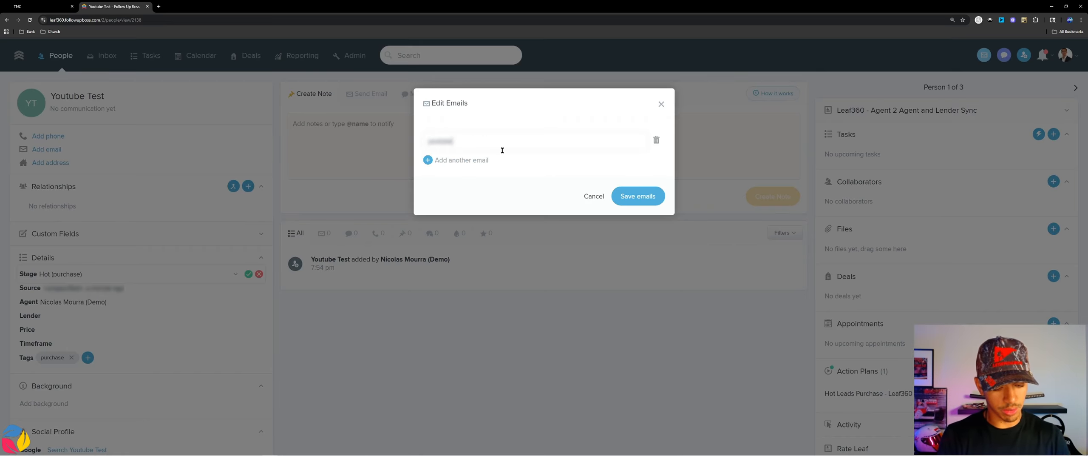
text(123)
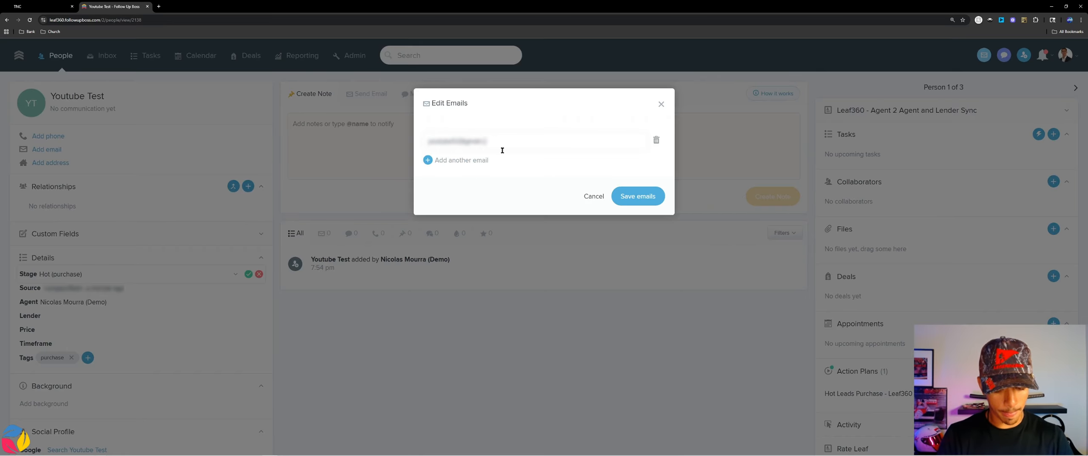
click(641, 195)
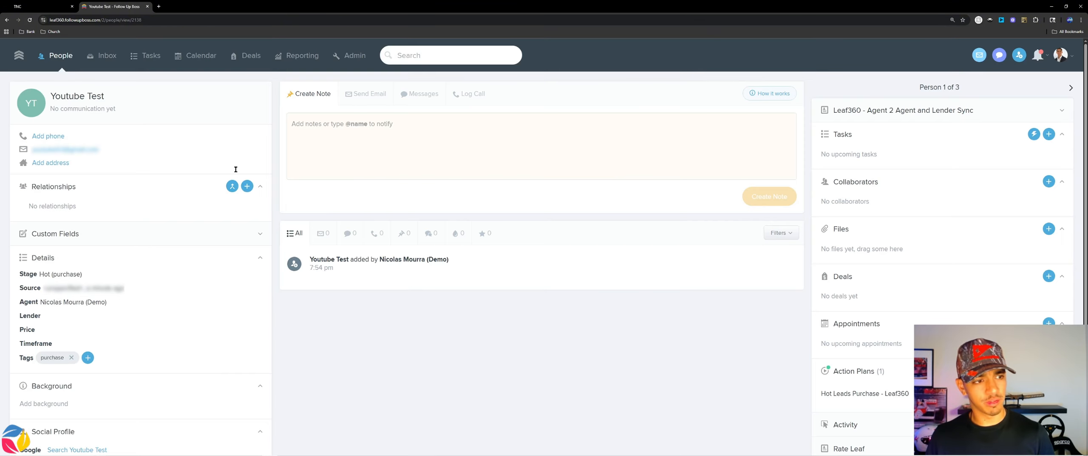
Step: Set the Youtube Test lead's stage to Application Pending (Purchase)
click(63, 276)
text(app)
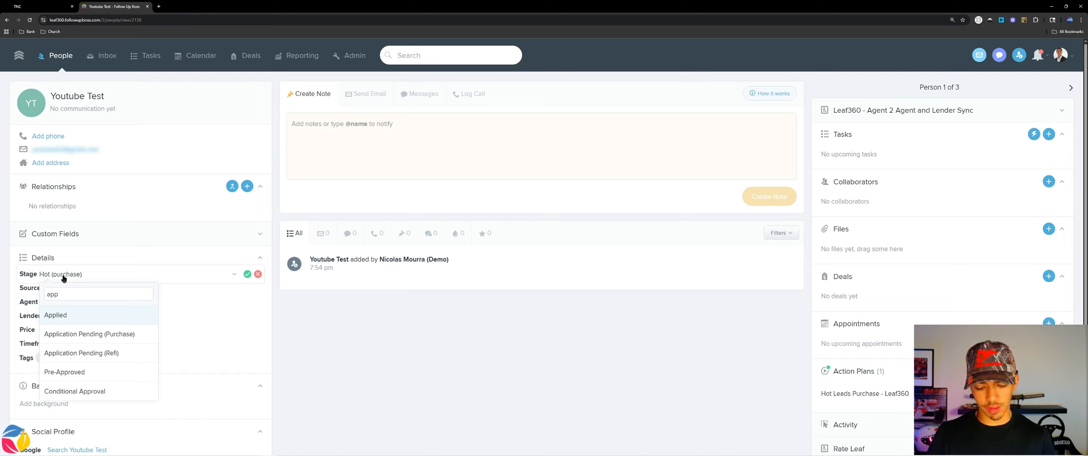
key(Down)
key(Return)
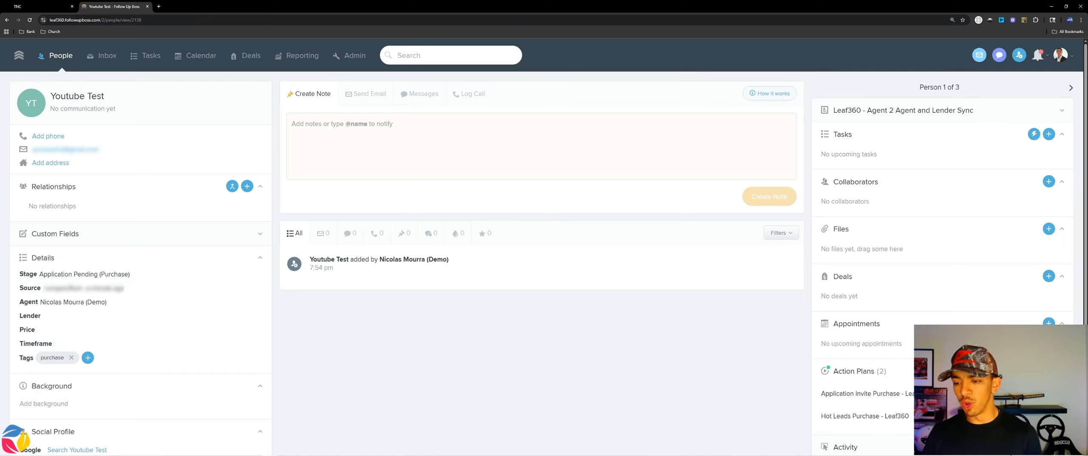
Step: Examine the Application Invite Purchase action plan and the automated email in the lead's activity timeline
drag(935, 396, 821, 396)
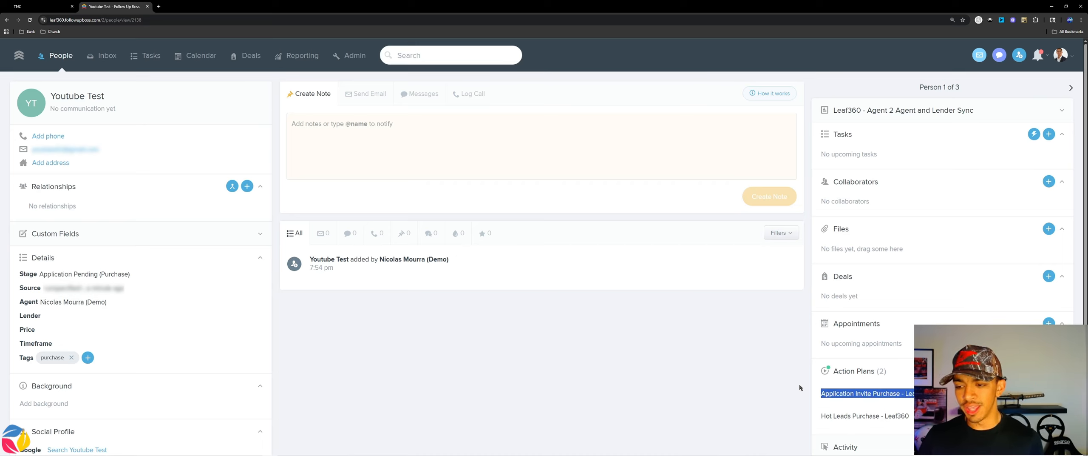
click(457, 233)
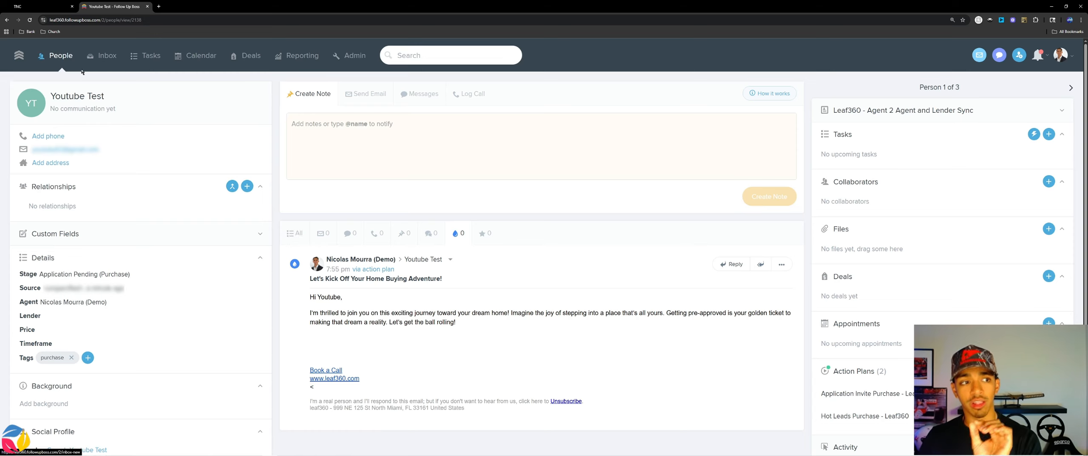
Step: Return to the people lists and check the App Pending smart list for the Youtube Test lead
click(61, 56)
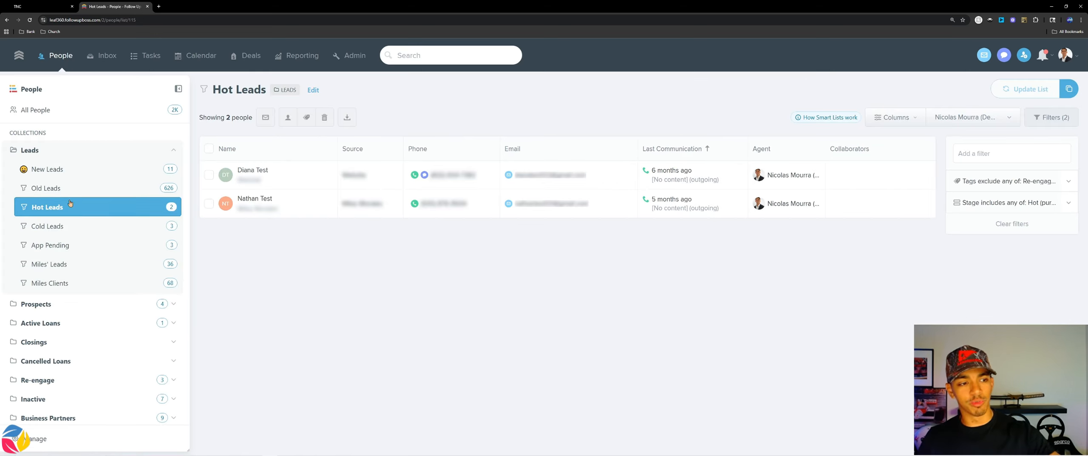
click(63, 249)
drag(301, 232, 286, 278)
click(287, 310)
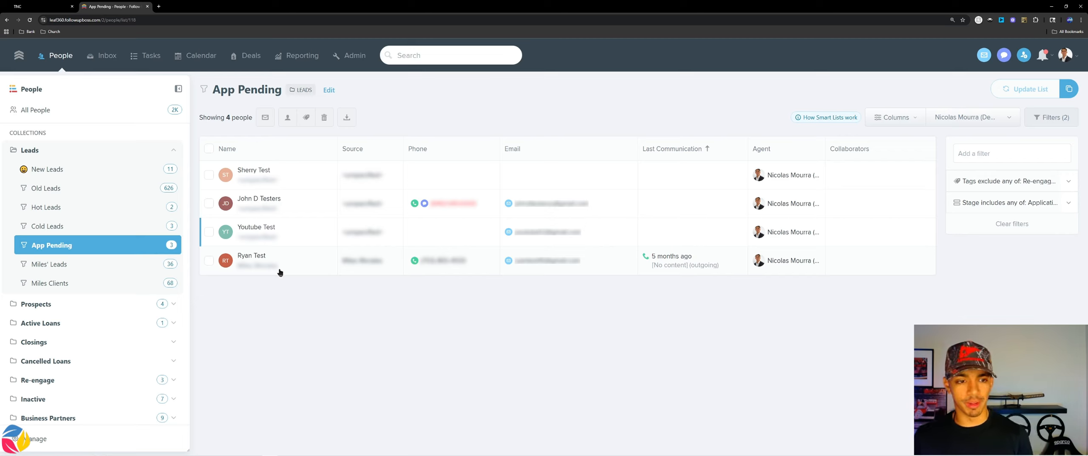
Step: Review the Applied, Qualification and Pre-Approved smart lists in the Prospects collection
click(175, 150)
click(127, 173)
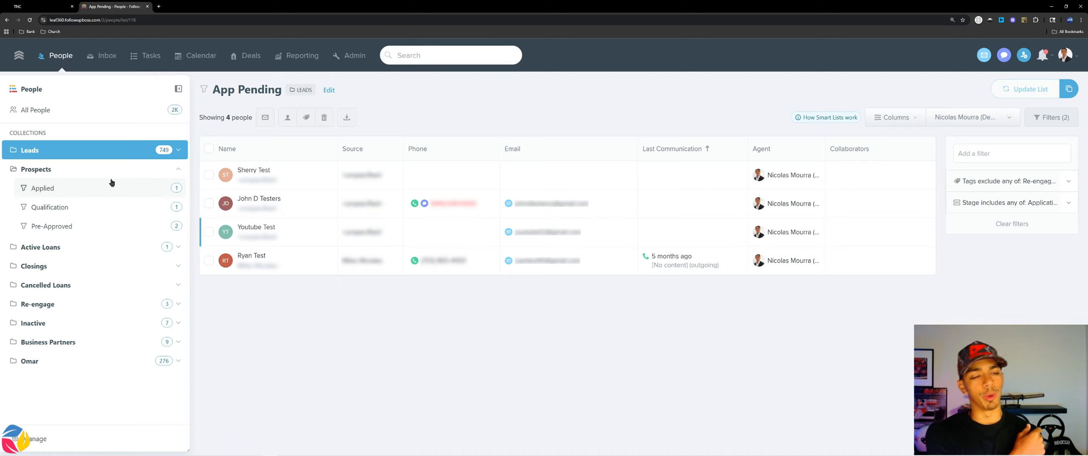
click(155, 187)
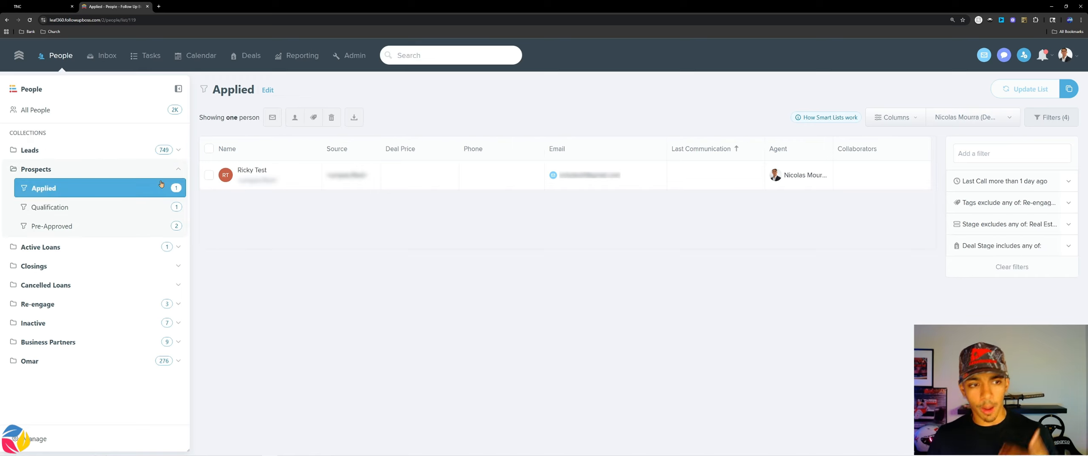
click(169, 206)
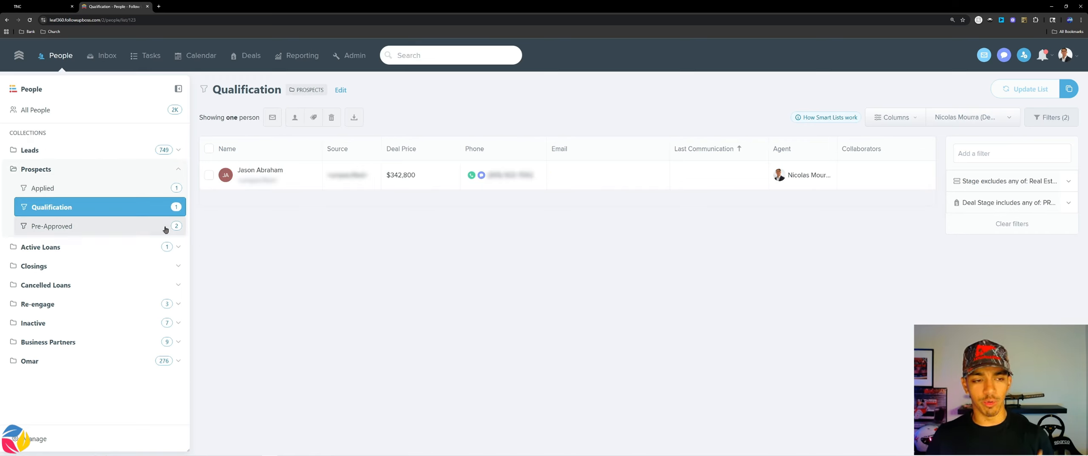
click(164, 226)
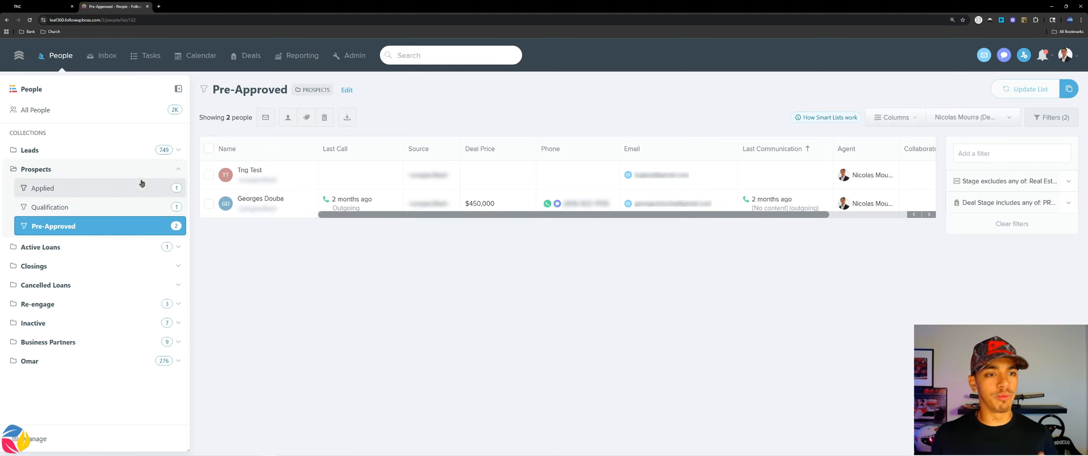
click(145, 206)
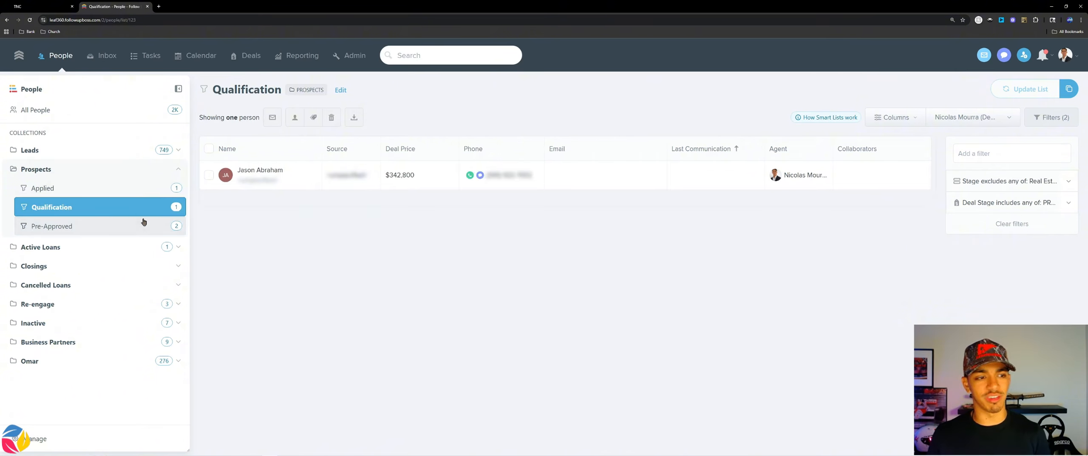
click(143, 225)
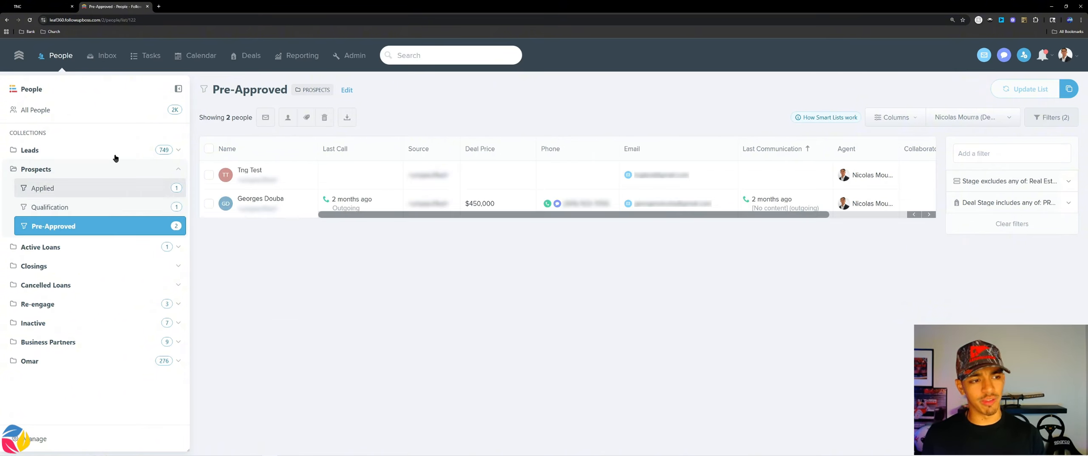
Step: Review the Active Loans and Closings smart lists and look inside the Cancelled Loans collection
click(105, 170)
click(65, 189)
click(43, 203)
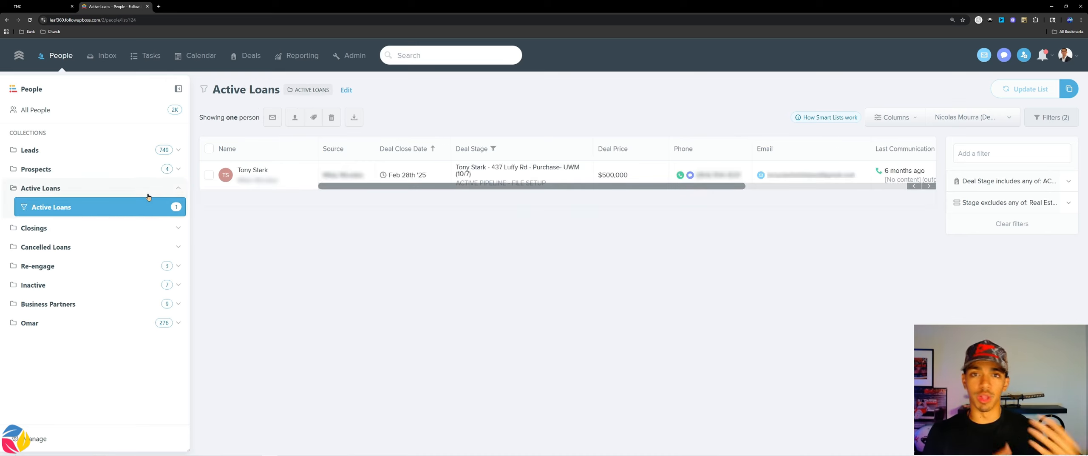
click(154, 188)
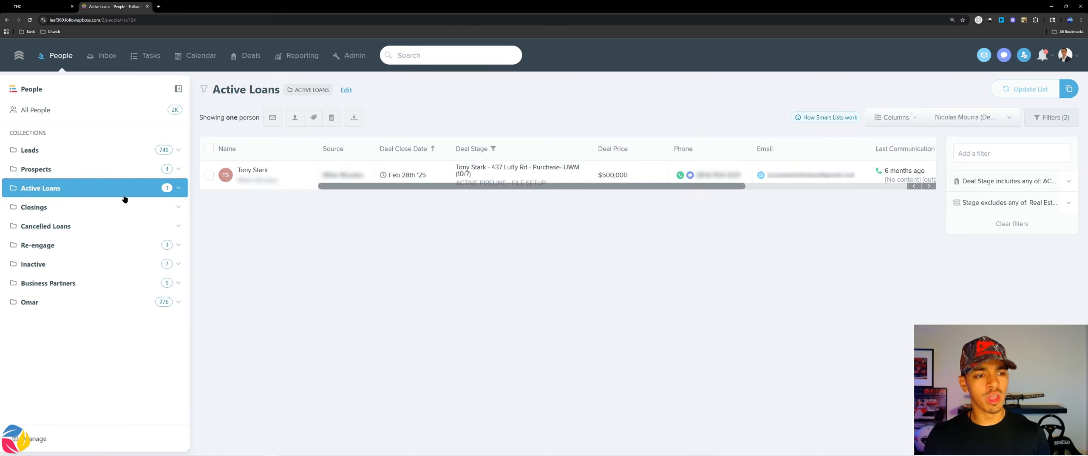
click(123, 204)
click(110, 225)
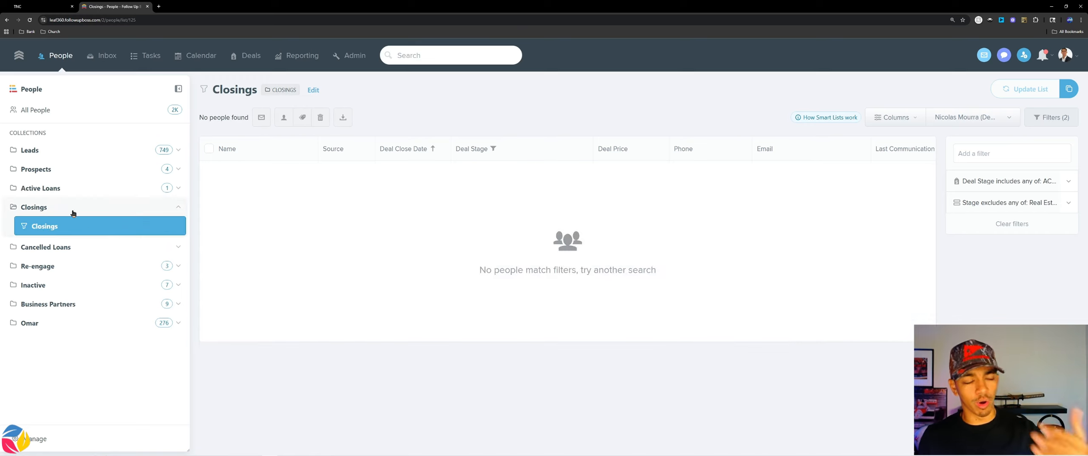
click(72, 247)
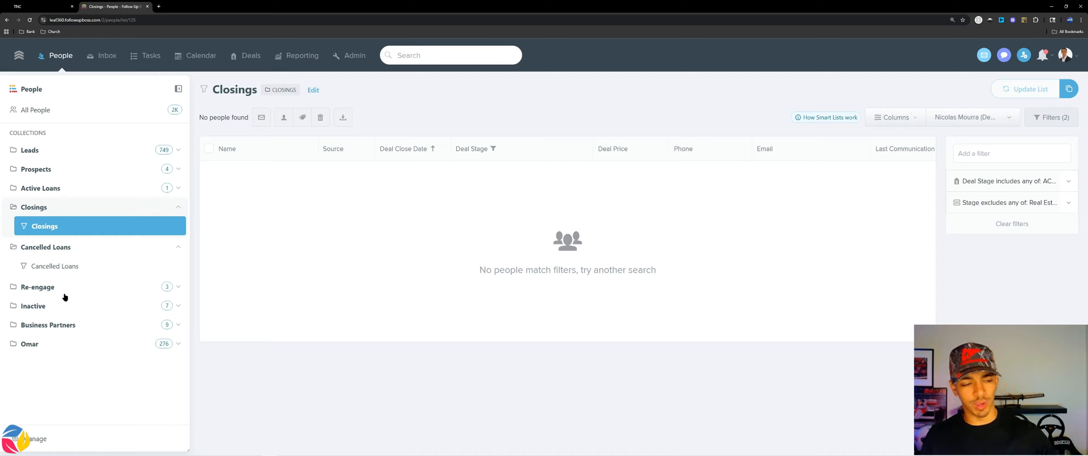
click(85, 249)
click(93, 207)
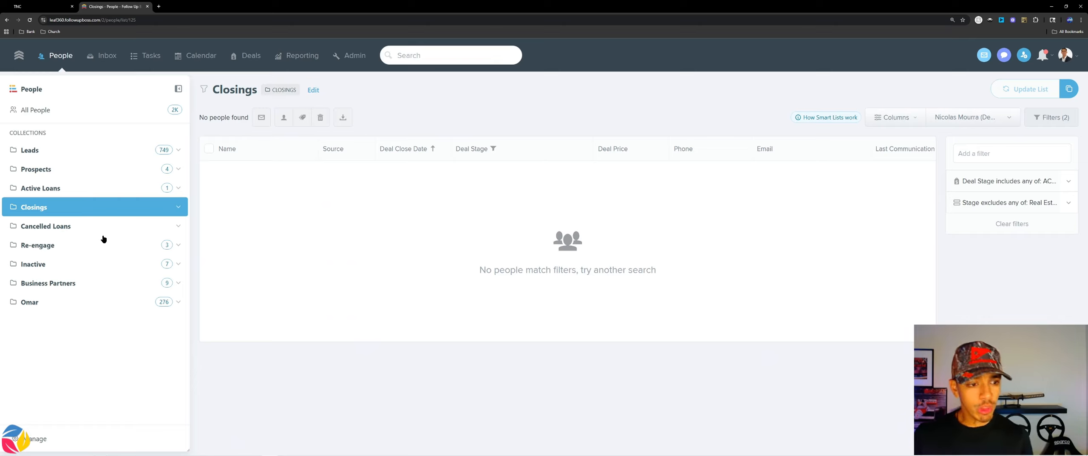
Step: Examine the Business Partners smart list and the stages its filter includes
click(85, 282)
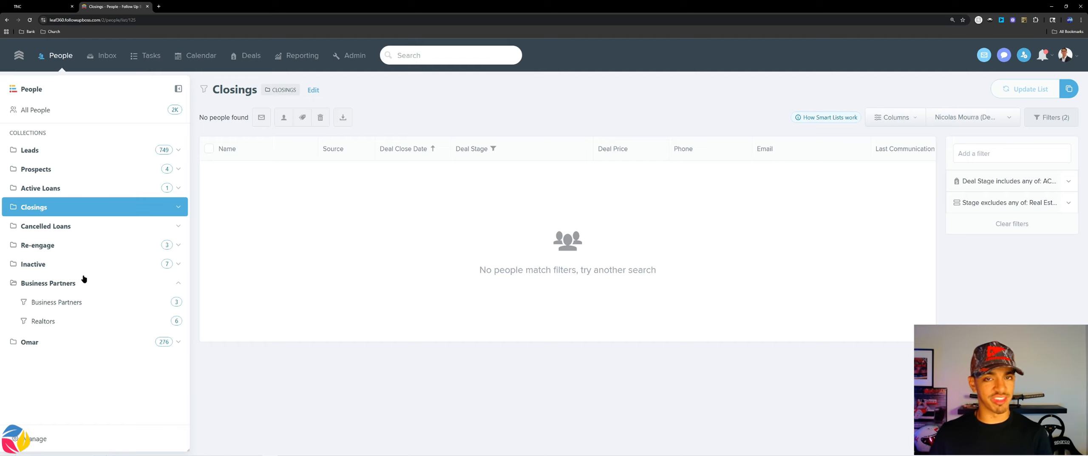
click(57, 310)
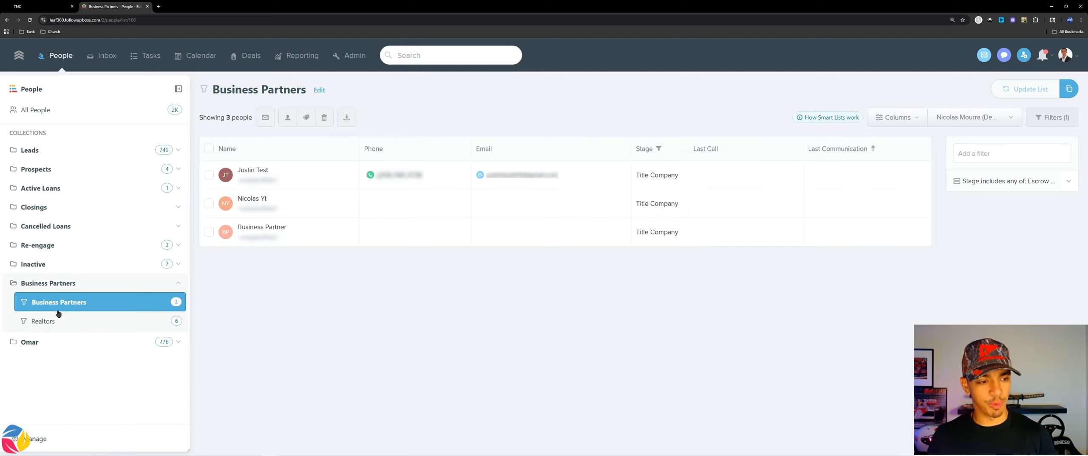
click(988, 183)
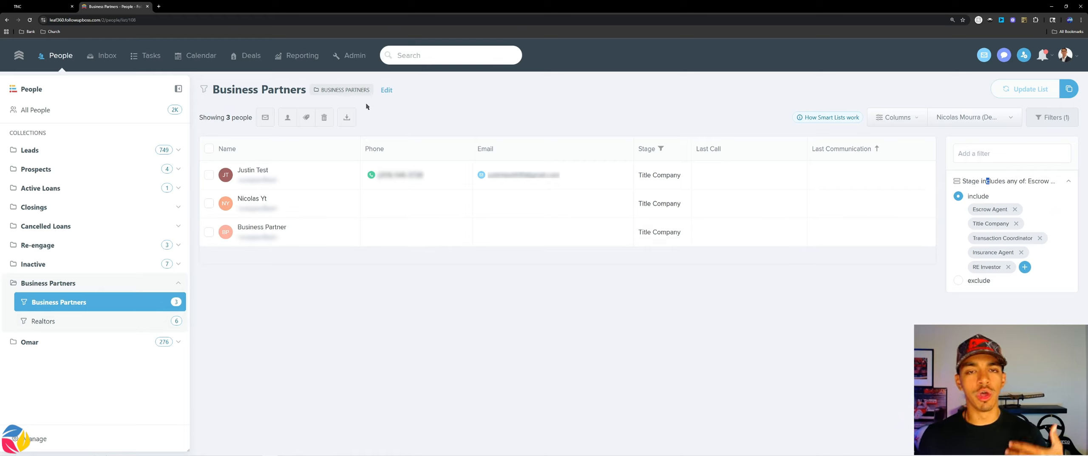
click(352, 55)
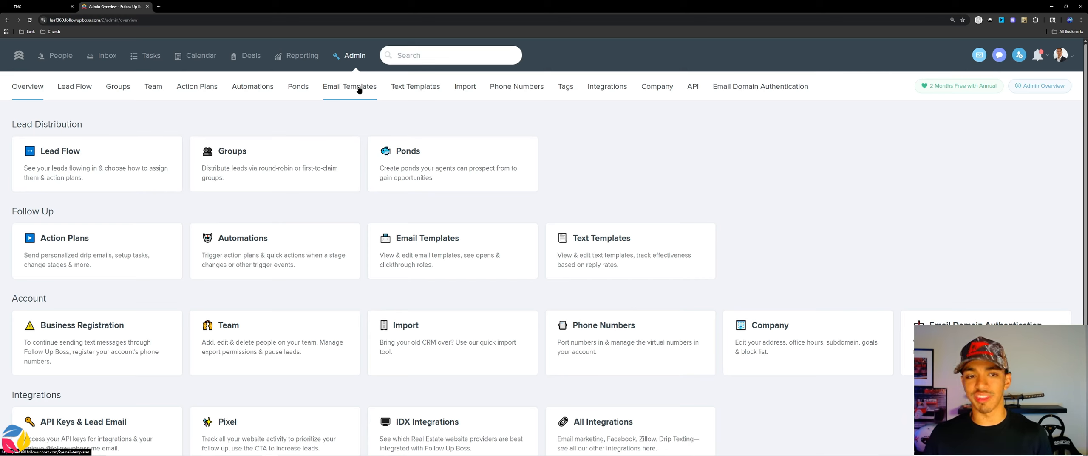
click(56, 56)
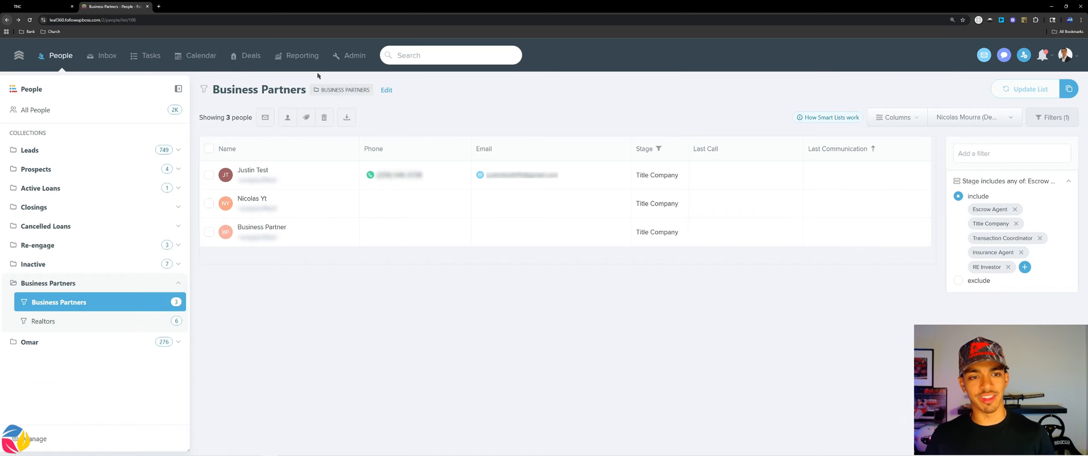
click(1025, 266)
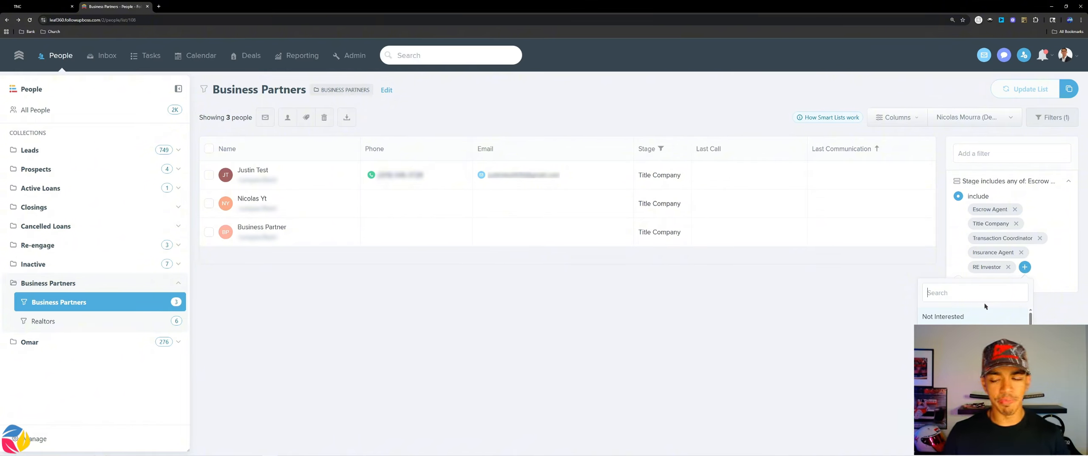
click(781, 331)
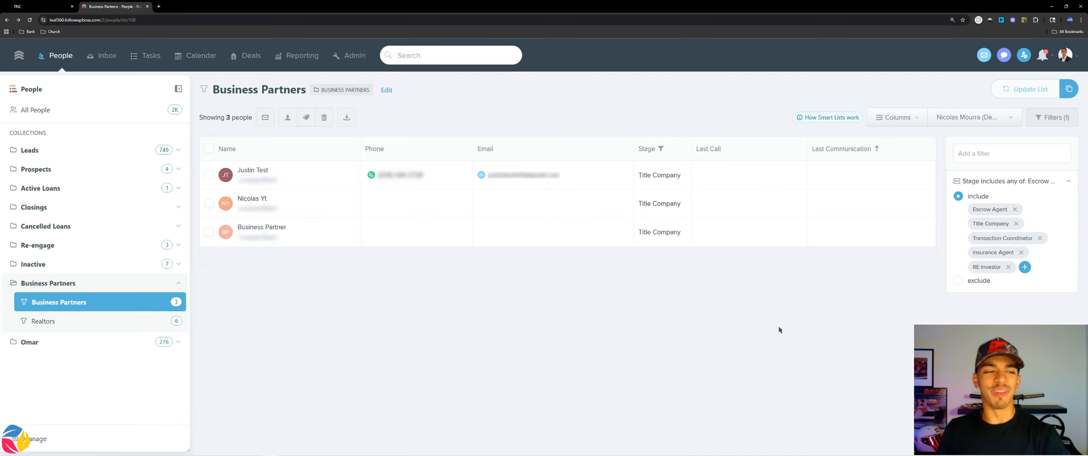
Step: Filter All People to contacts whose tags include purchase
click(103, 116)
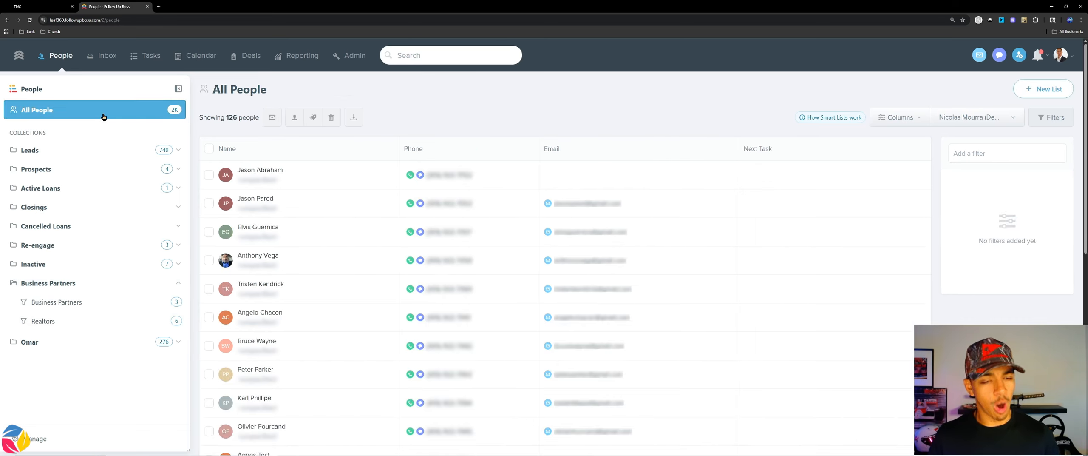
click(963, 155)
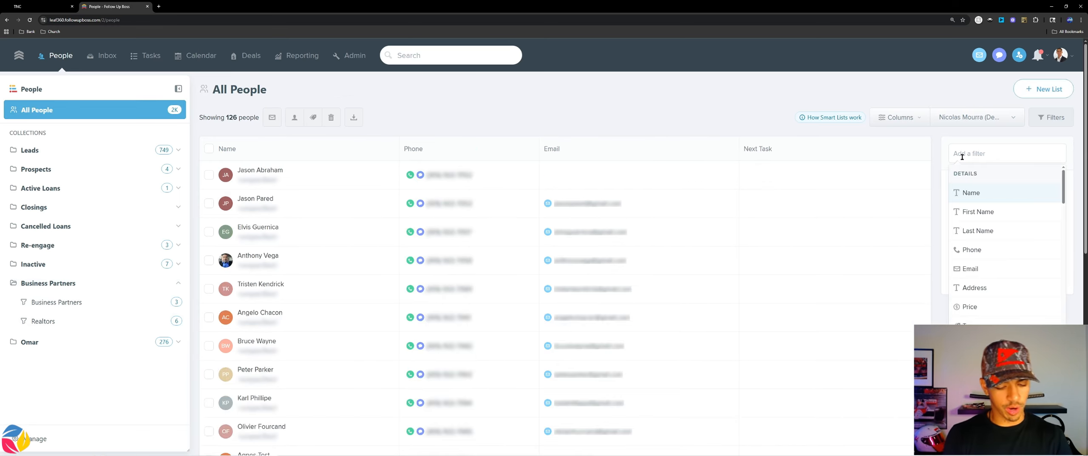
text(tags)
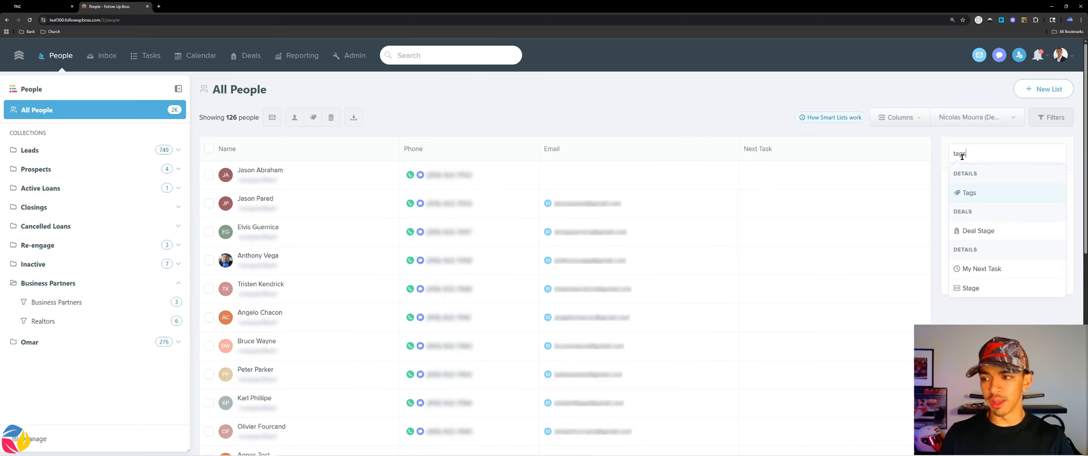
click(969, 192)
click(969, 221)
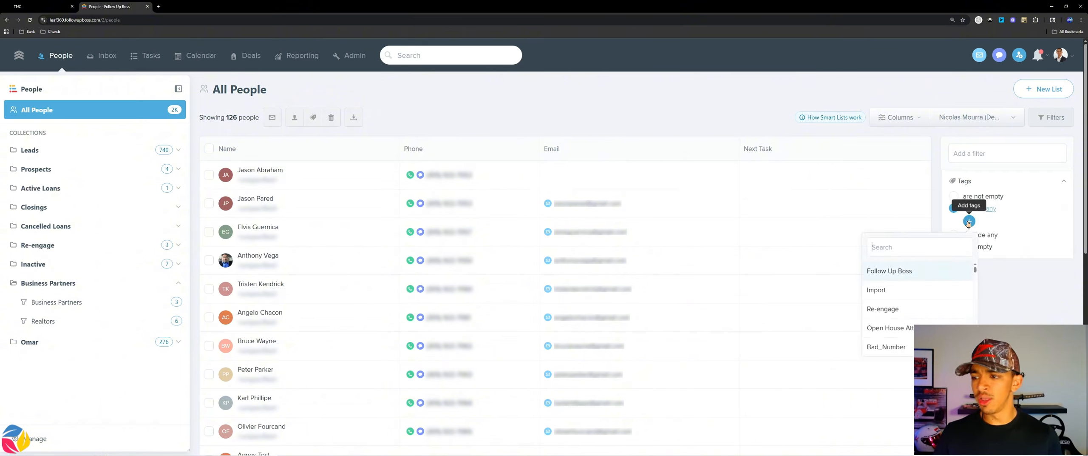
text(purcha)
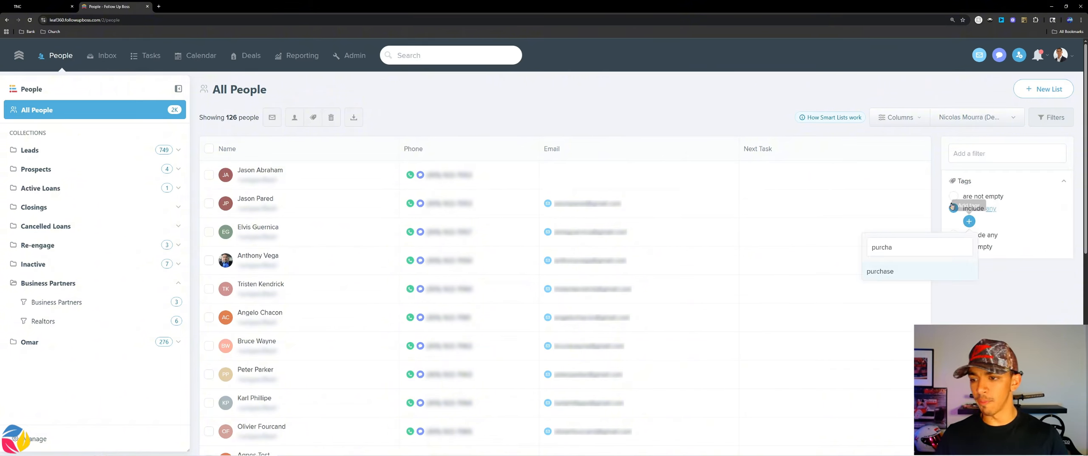
click(886, 271)
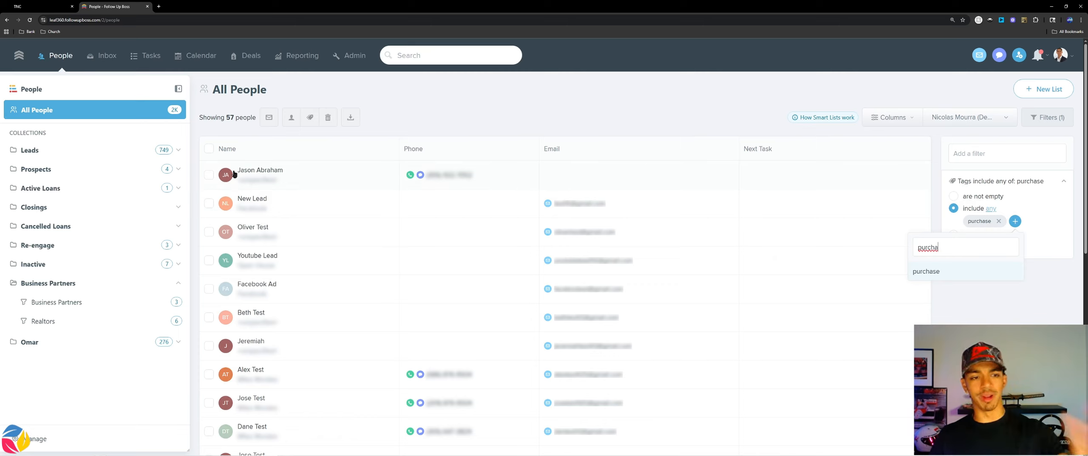
click(931, 332)
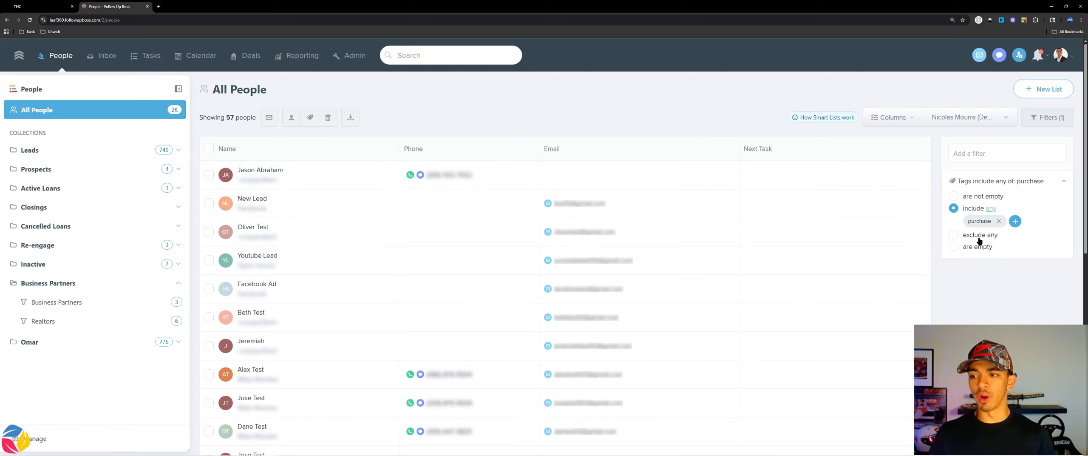
Step: Hide the Phone and Email columns and show the First Name, Last Name, Source and Created columns
click(891, 118)
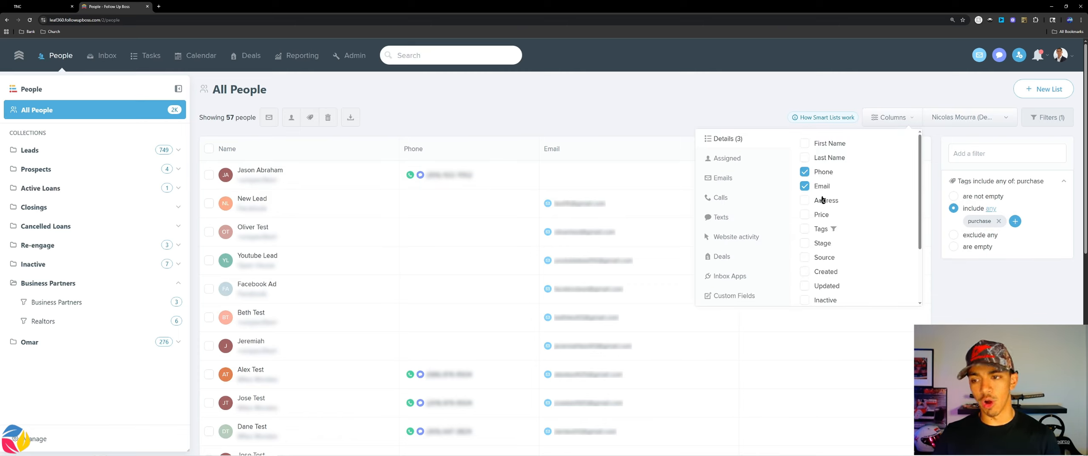
click(805, 172)
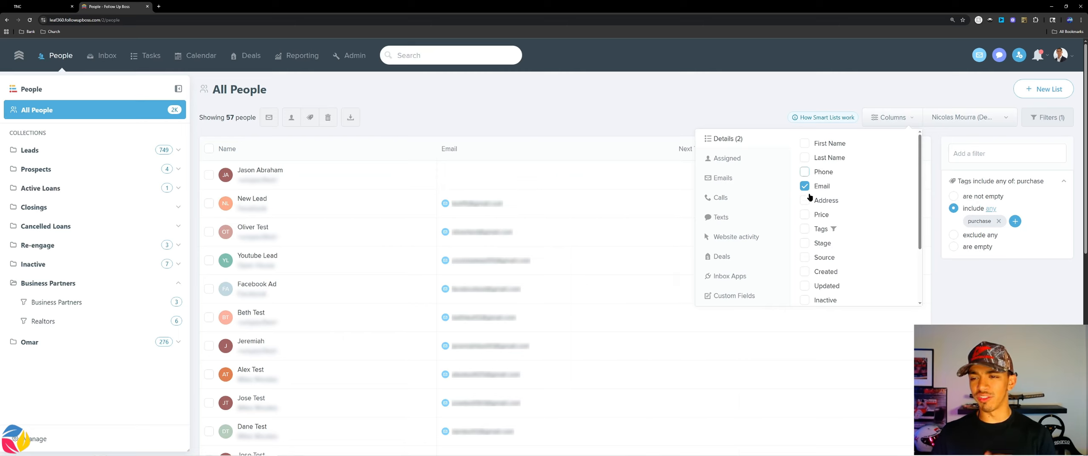
click(804, 186)
click(805, 143)
click(805, 157)
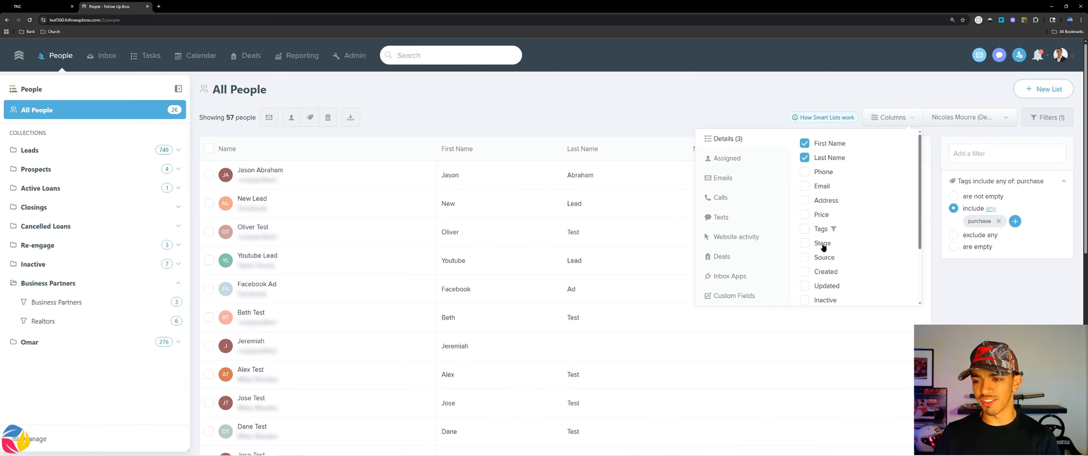
click(805, 258)
scroll(805, 250, down, 1)
click(802, 247)
click(1022, 311)
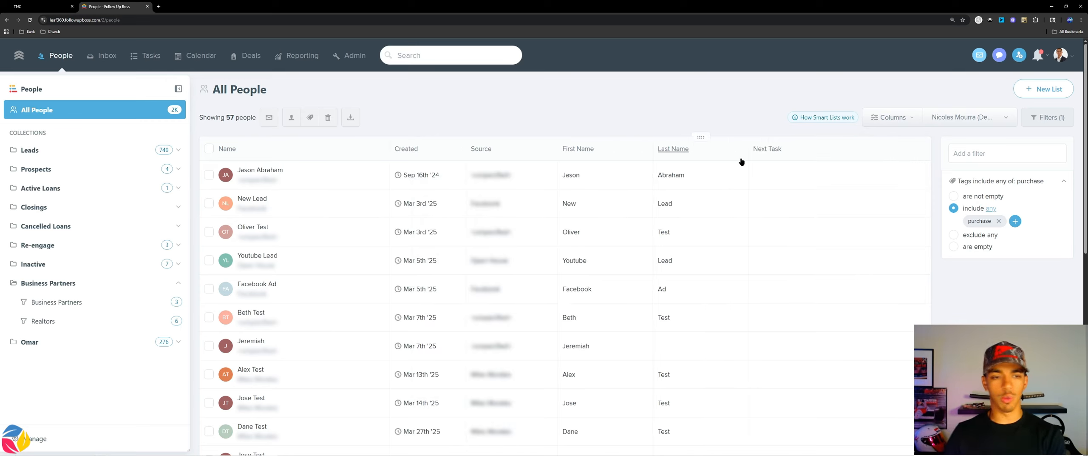
Step: View the profile of the first lead in the filtered list, including its tags, and return to the list
click(267, 173)
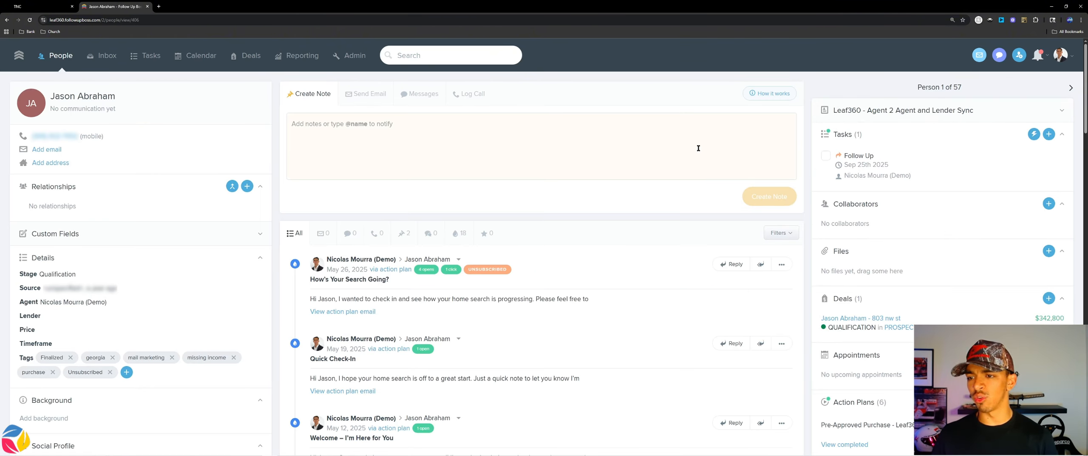
click(40, 58)
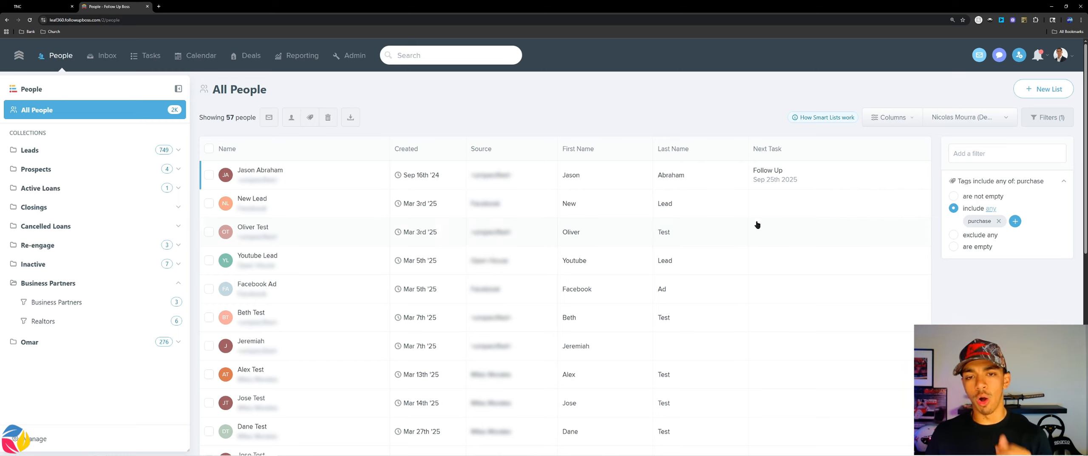
Step: Start a new smart list from the filtered contacts, naming it Purchase Leads with a house emoji as its icon
click(1044, 89)
text(Purchase Leads)
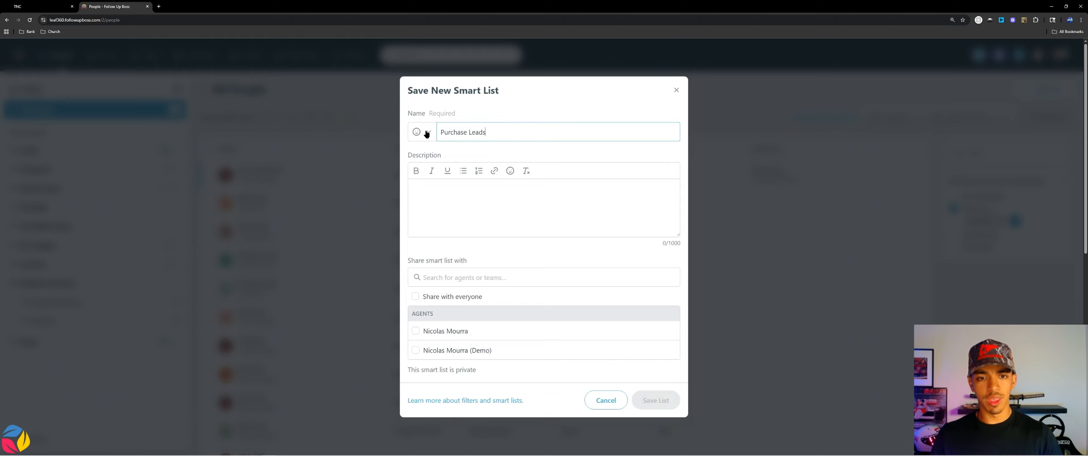
click(426, 133)
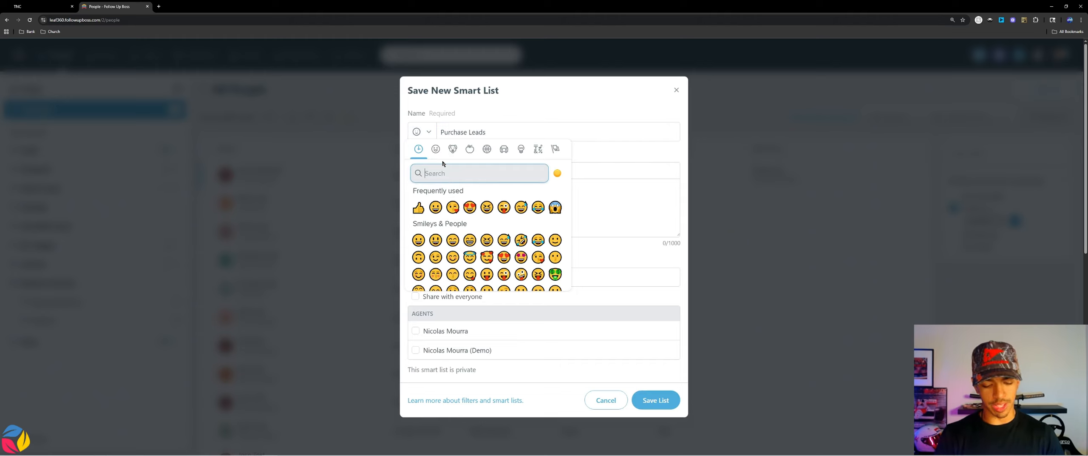
text(home)
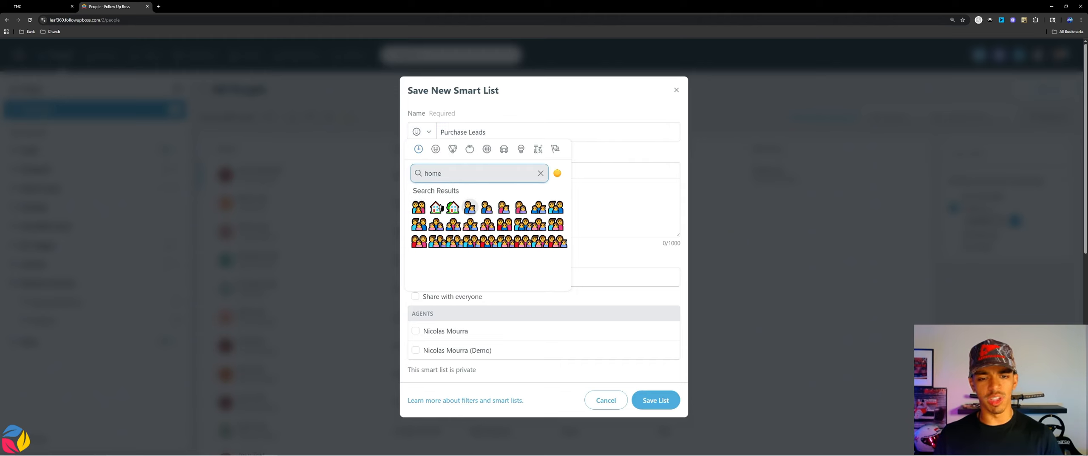
click(435, 205)
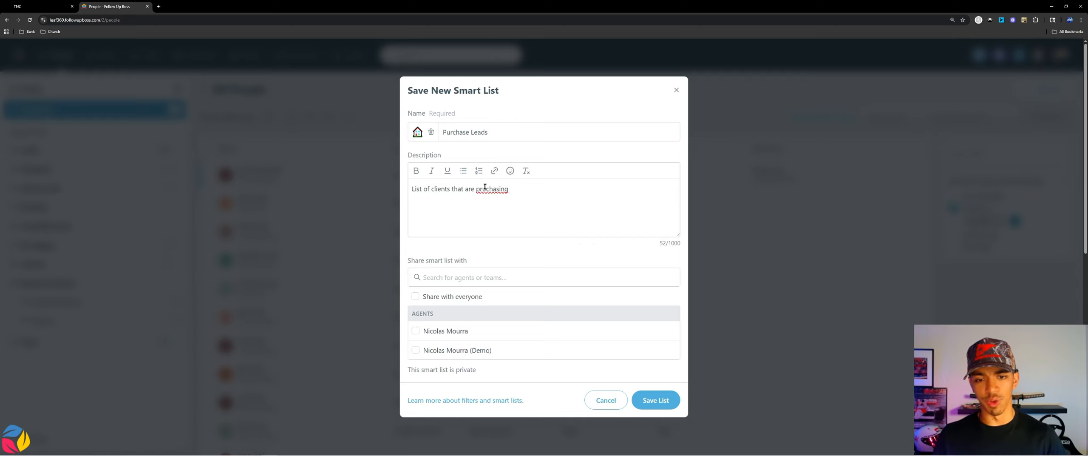
Step: Set the list's description to "List of clients that are purchasing", with the spelling corrected, and save the smart list
right_click(484, 188)
key(Escape)
click(497, 192)
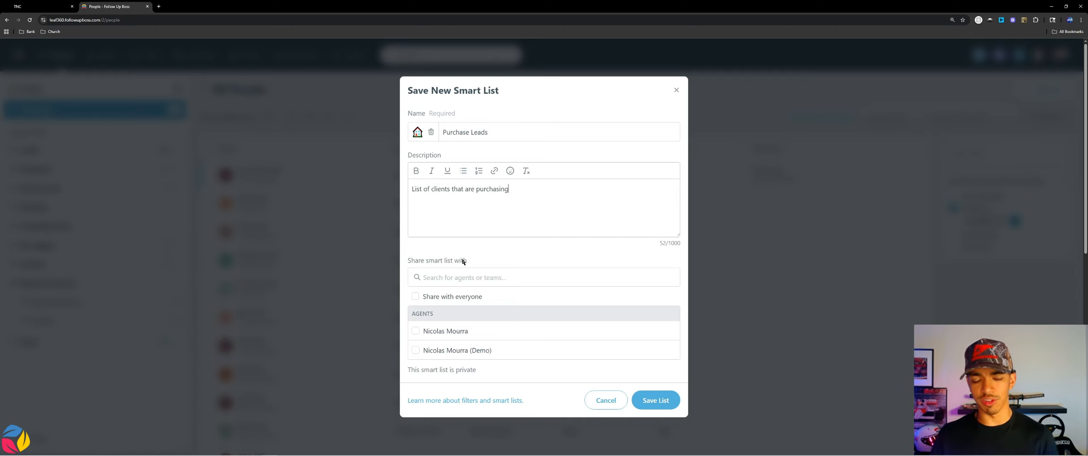
click(655, 399)
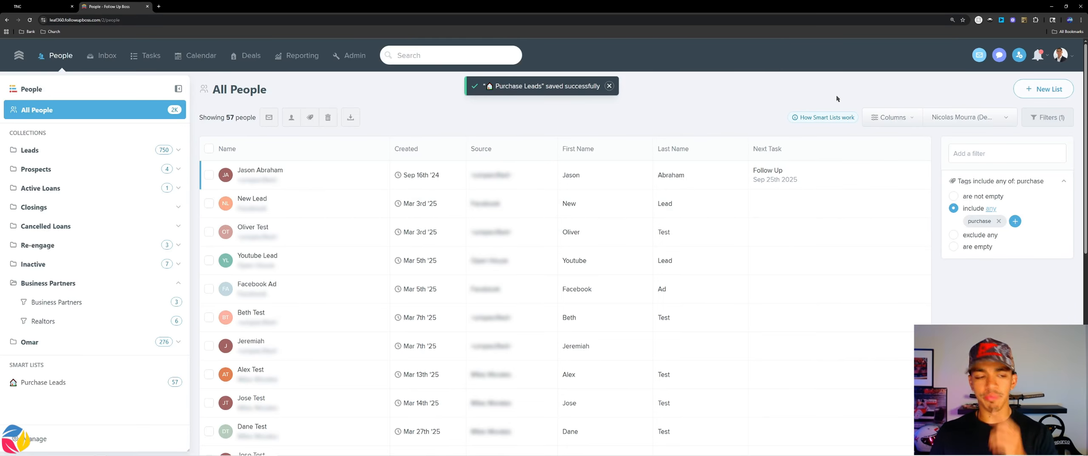
Step: Open the Purchase Leads smart list and view its edit and sharing options, leaving without saving
click(149, 381)
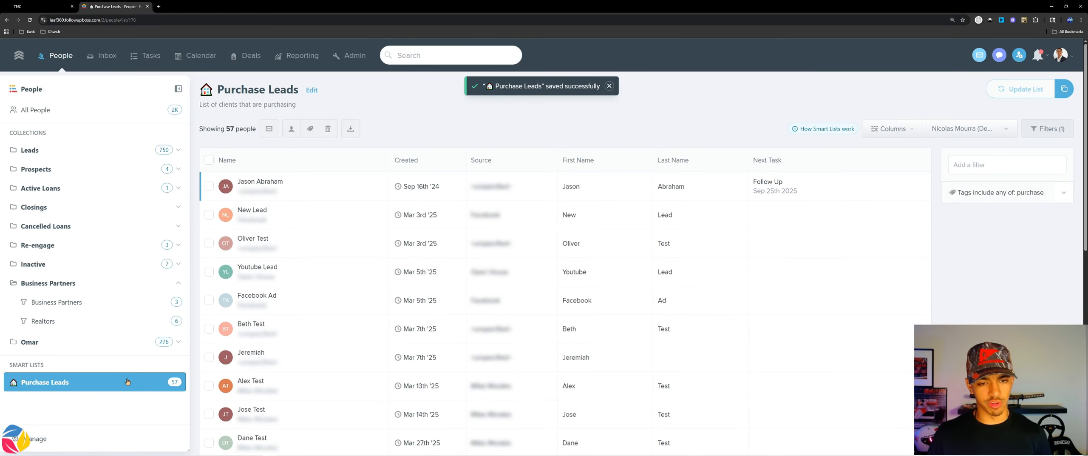
click(311, 91)
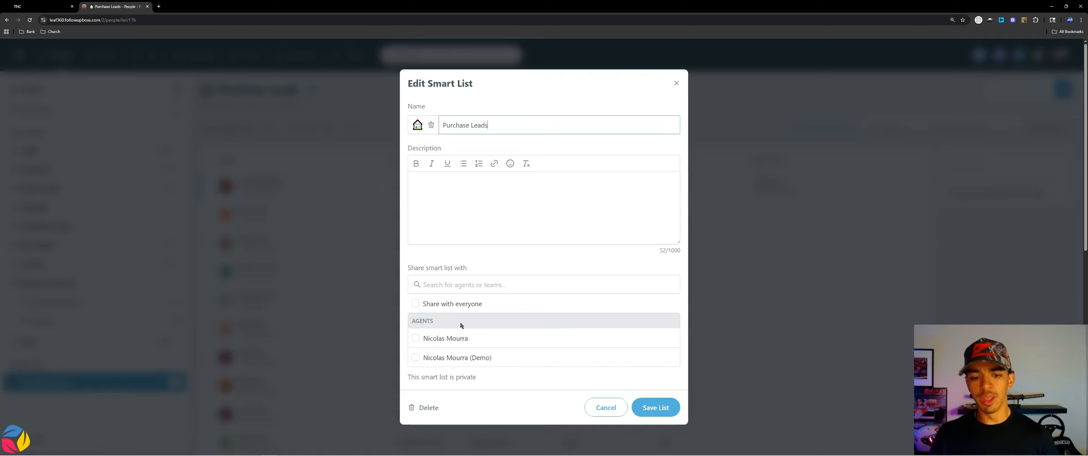
click(448, 296)
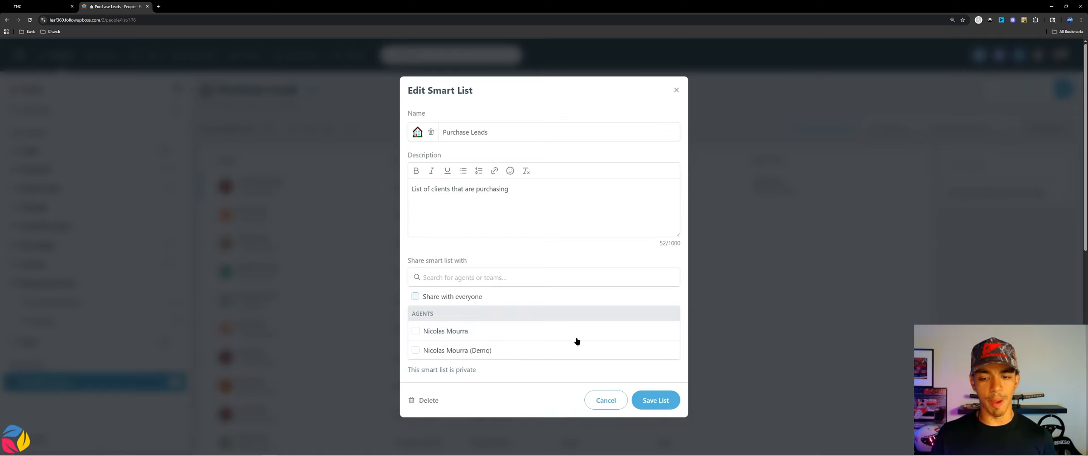
click(615, 407)
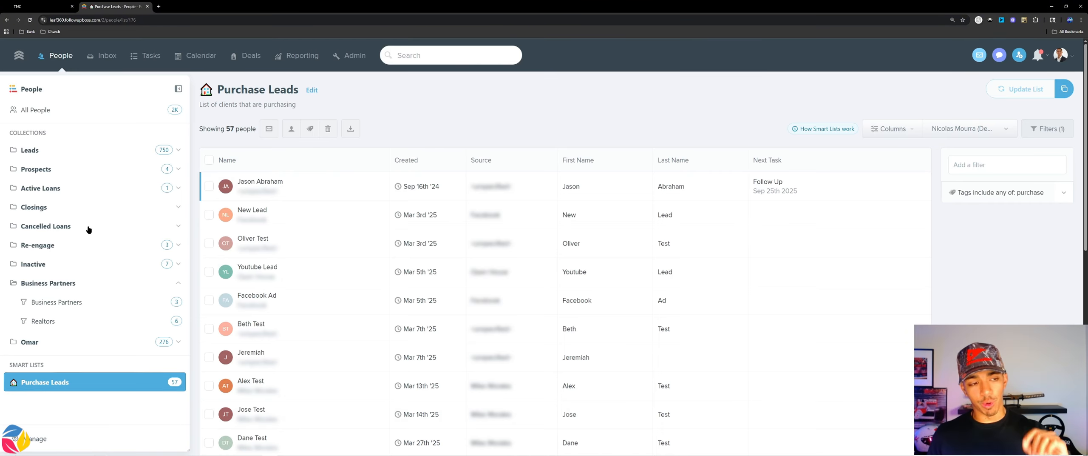
Step: Edit the Leads collection to include the Purchase Leads smart list and save the collection
click(43, 438)
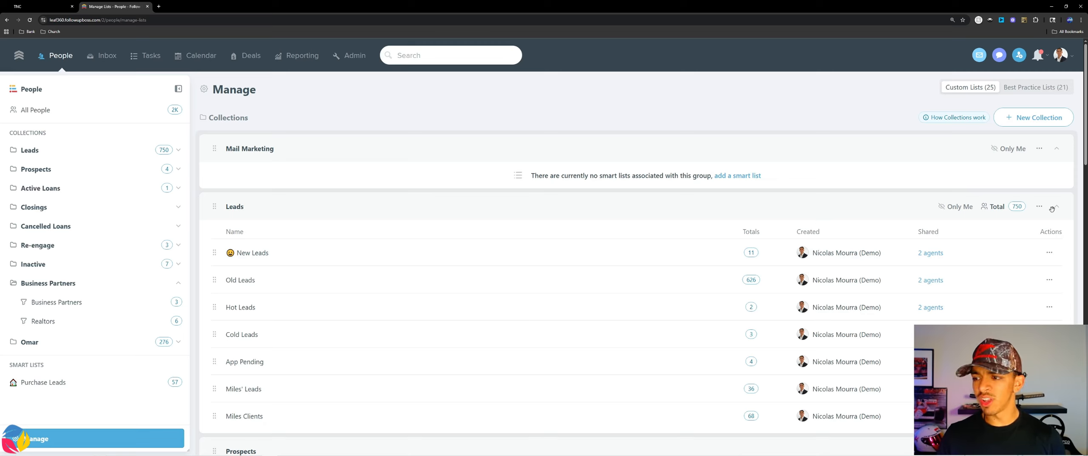
click(1039, 208)
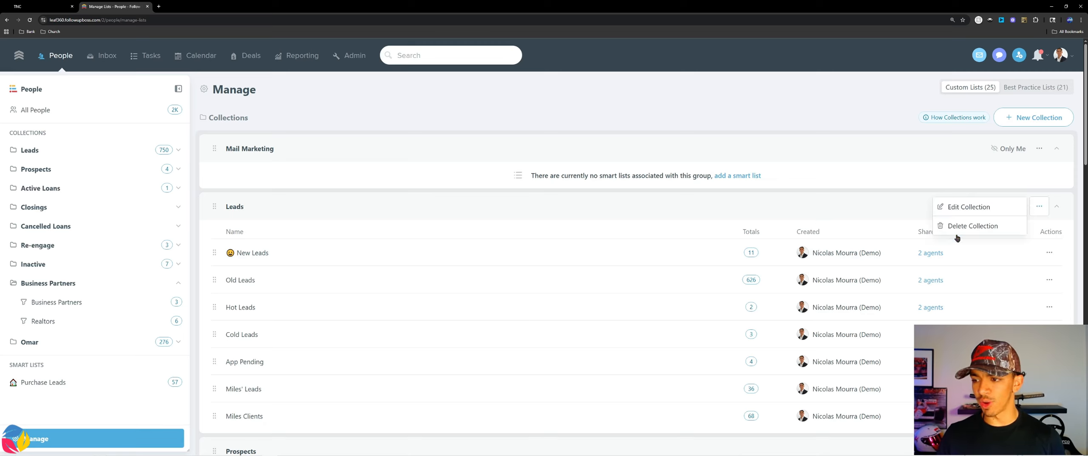
click(964, 210)
click(433, 345)
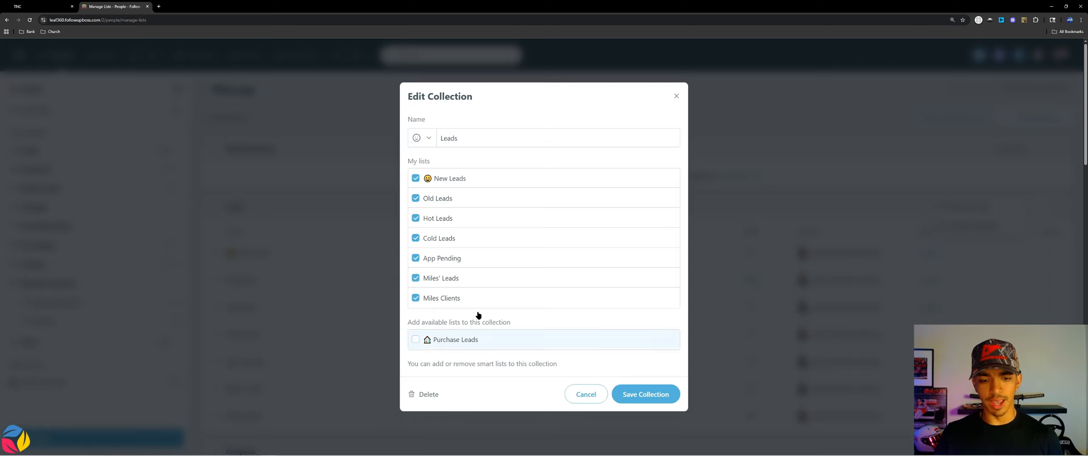
click(645, 399)
Step: Expand the Leads collection and view the contacts in its Purchase Leads list
click(48, 153)
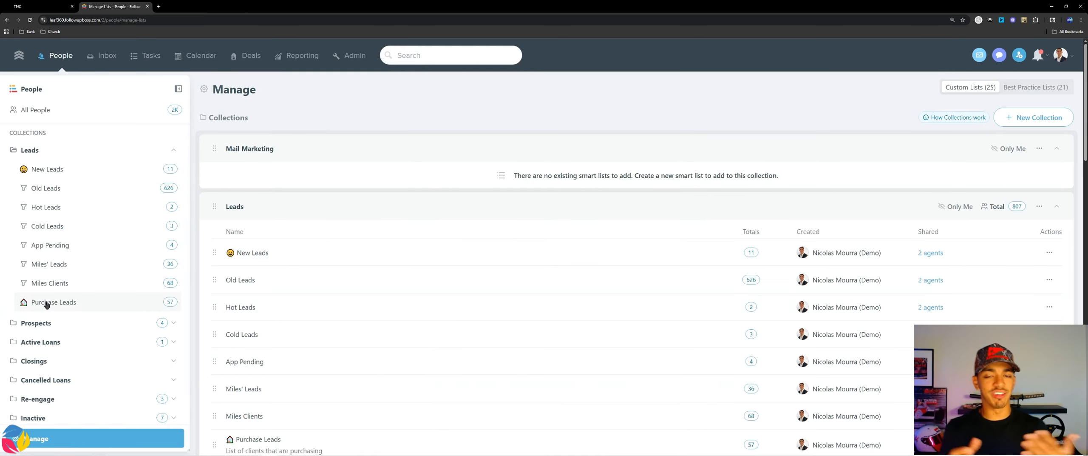
click(83, 301)
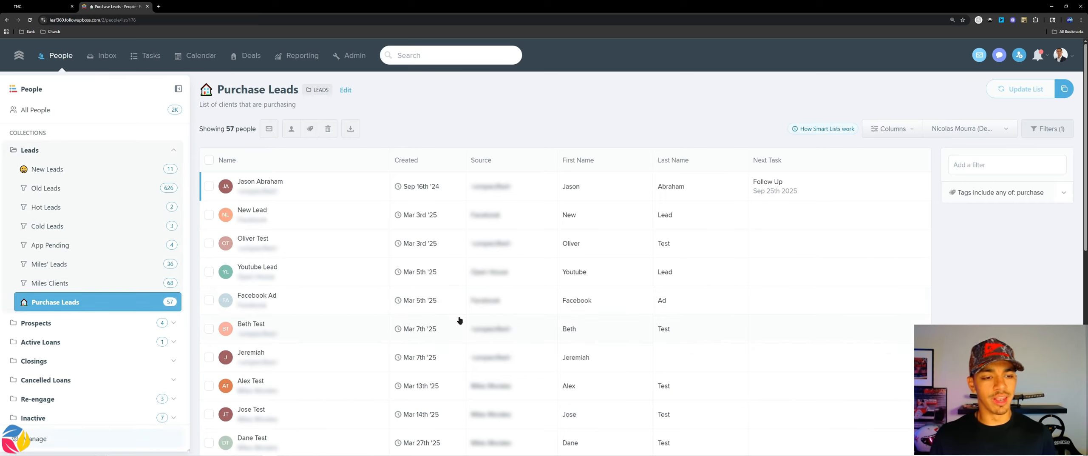
scroll(69, 348, down, 2)
Step: Move the Purchase Leads smart list out of the Leads collection and back into Smart Lists
click(38, 439)
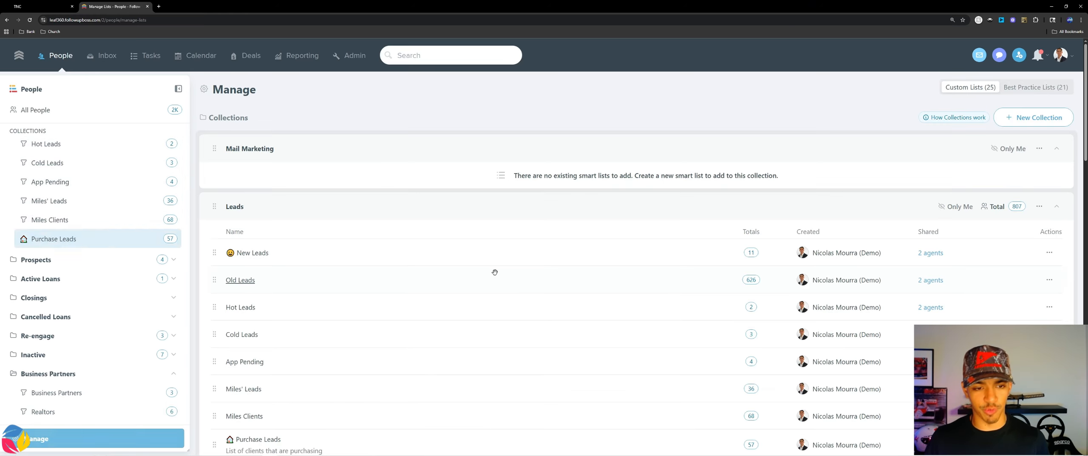
scroll(552, 255, down, 3)
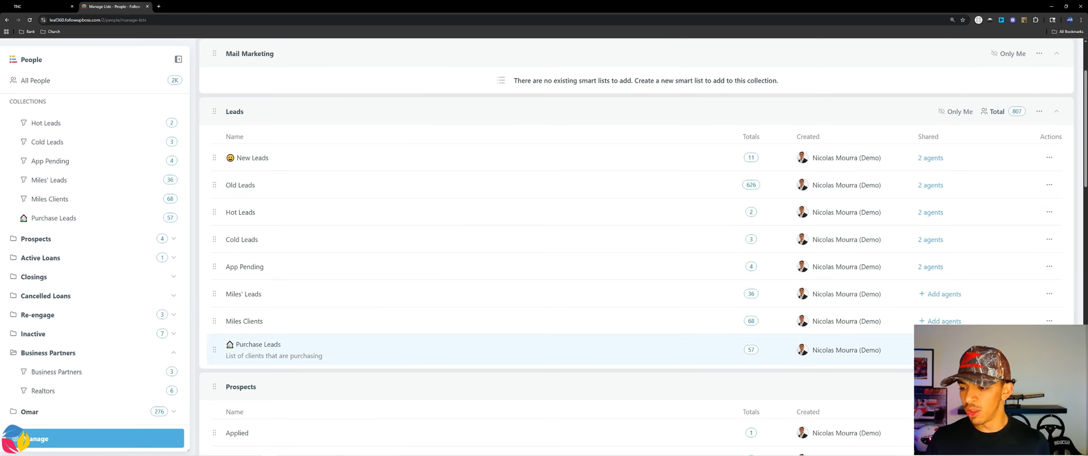
click(1024, 374)
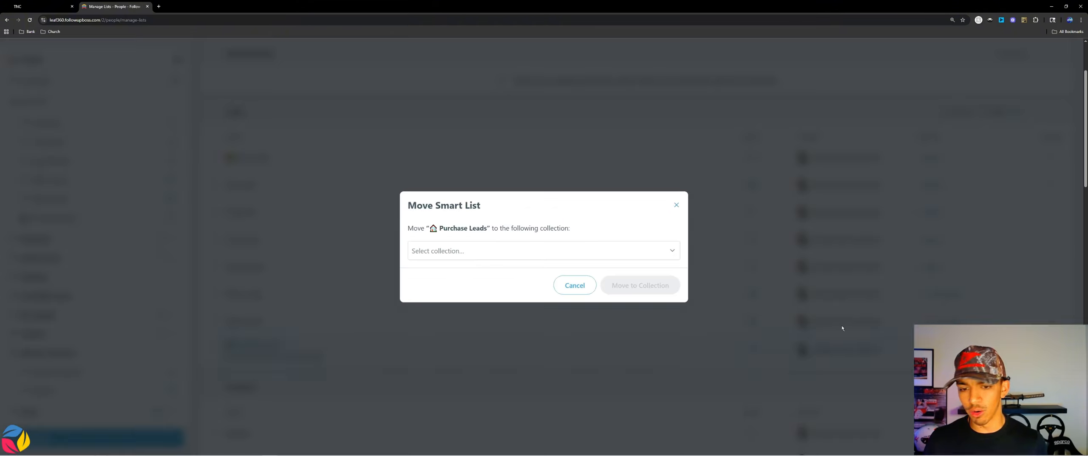
click(438, 251)
click(446, 276)
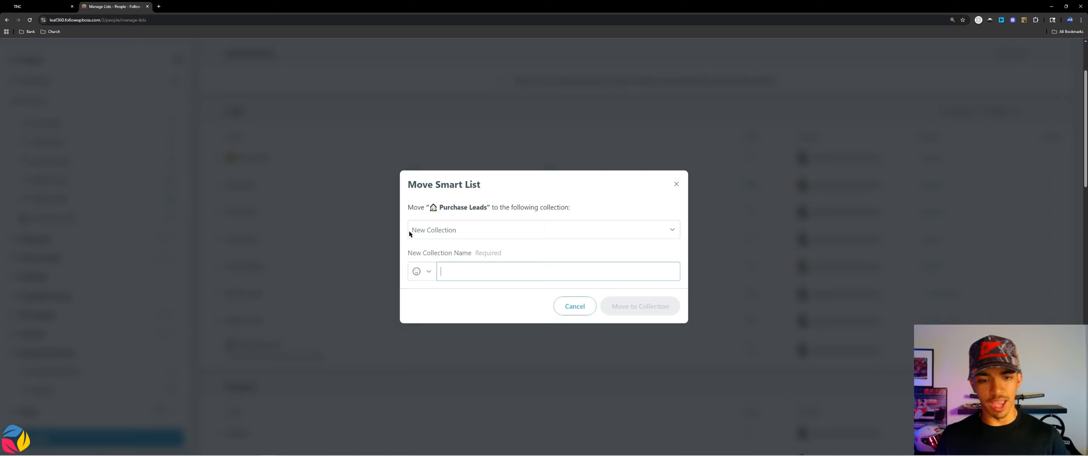
click(437, 233)
click(443, 272)
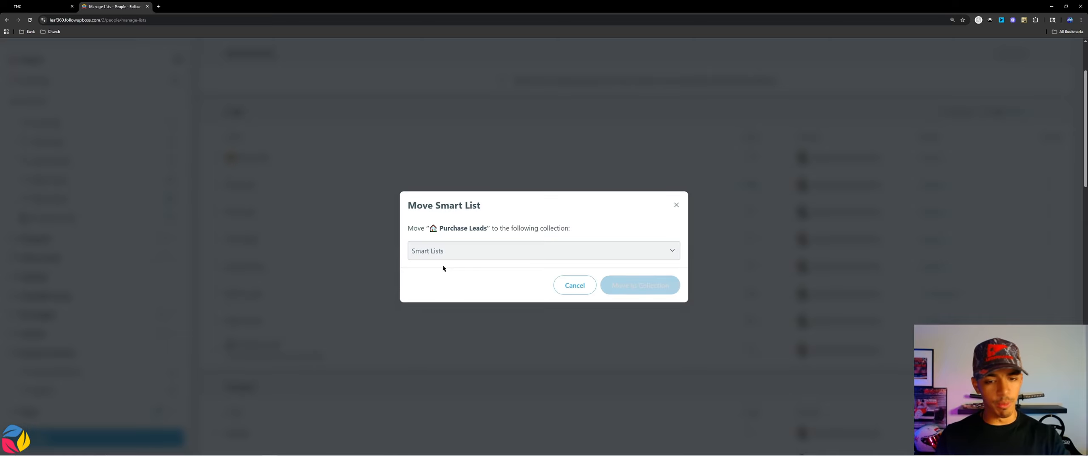
click(661, 291)
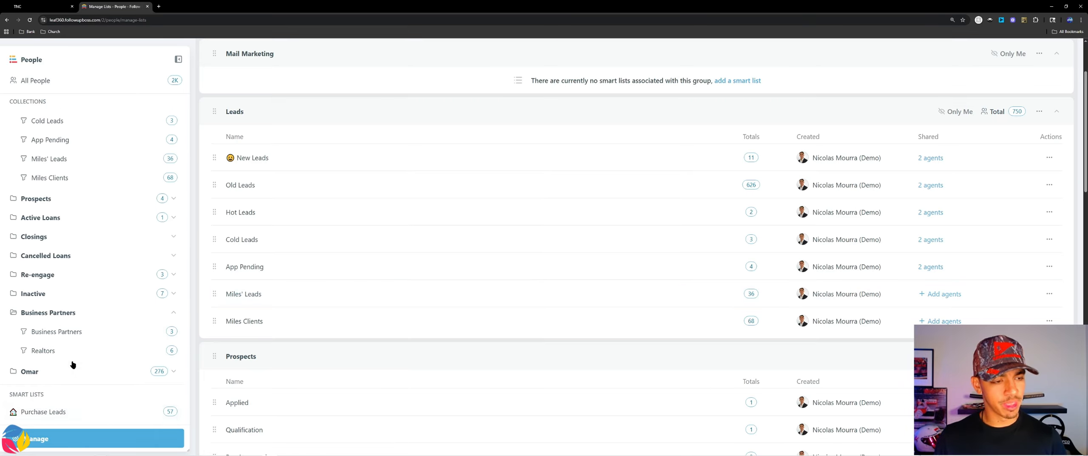
Step: Create a new collection named Leads 2.0 containing the Purchase Leads smart list, and collapse the Leads 2.0 and Leads collections
scroll(85, 349, up, 5)
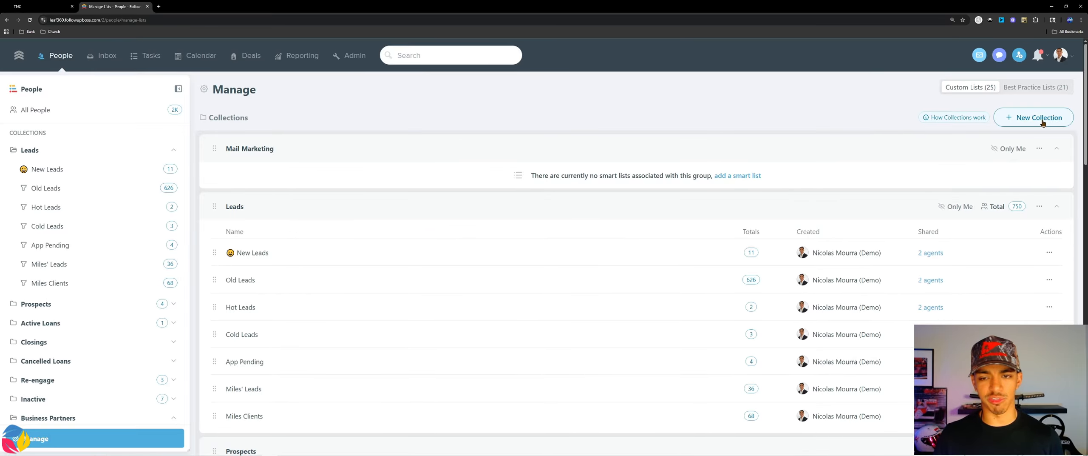
click(1042, 122)
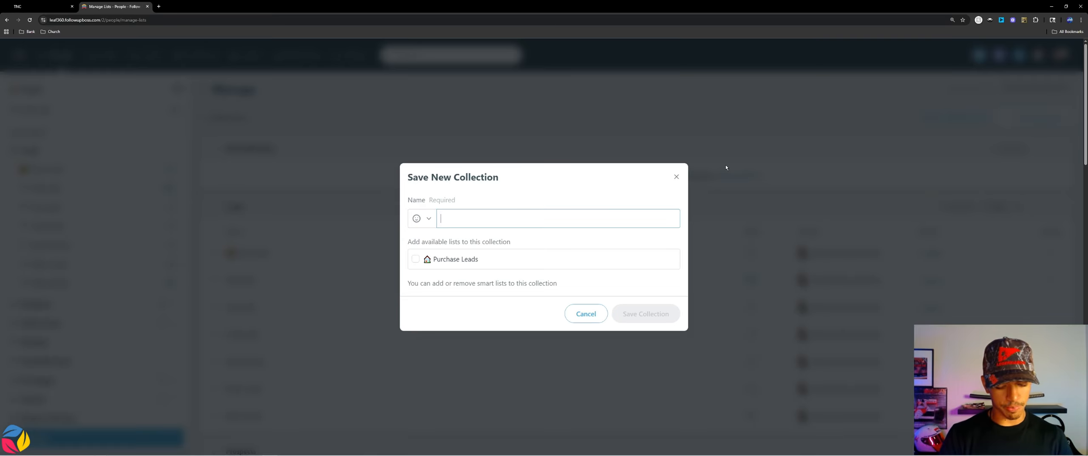
text(Leads 1)
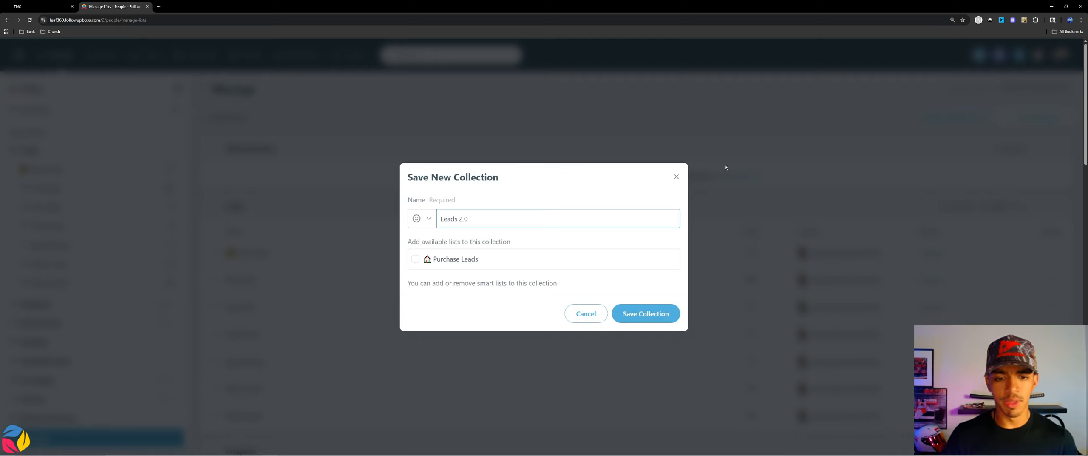
click(536, 260)
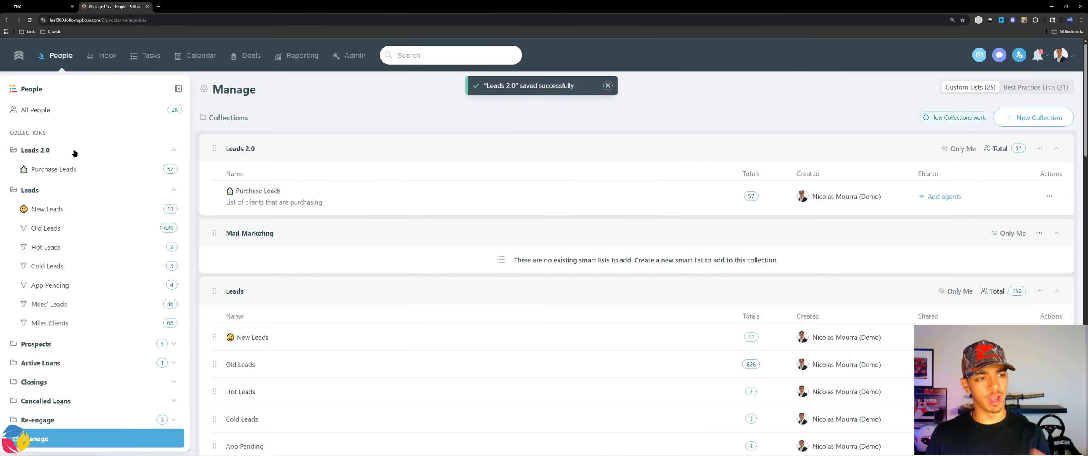
click(73, 152)
click(61, 168)
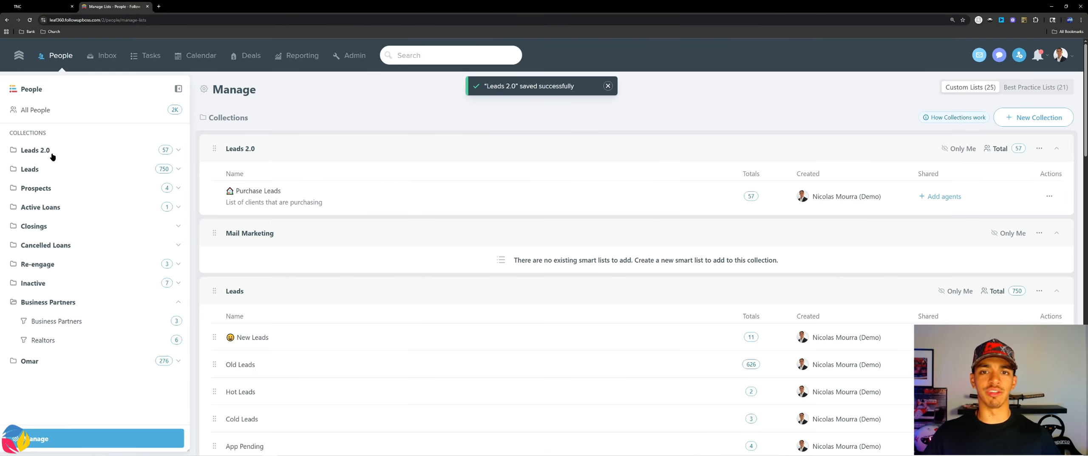